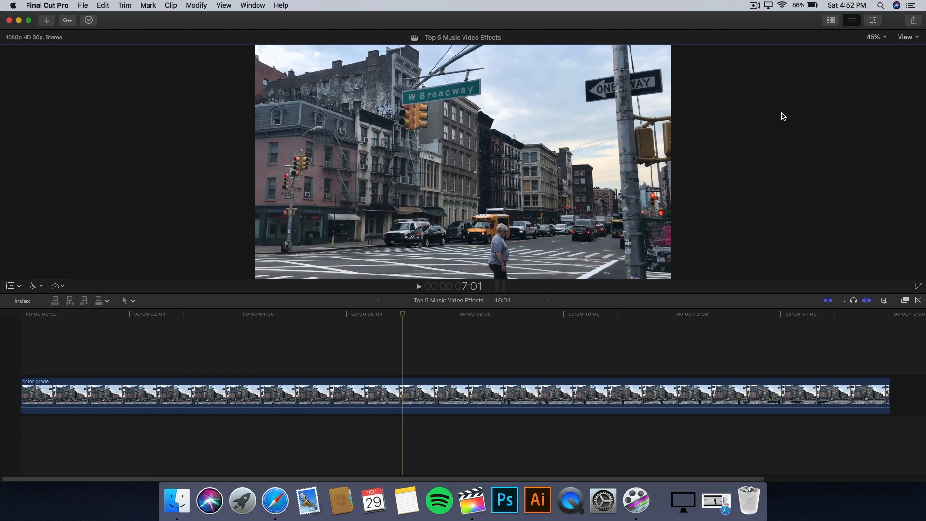
- Look up the installed Final Cut Pro version in the application's about information
left_click_drag(475, 314, 211, 315)
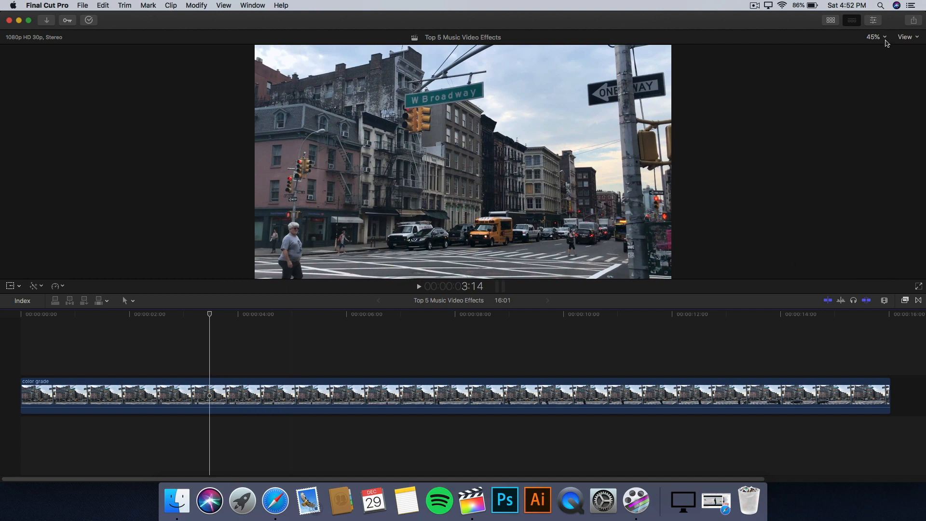
left_click(905, 301)
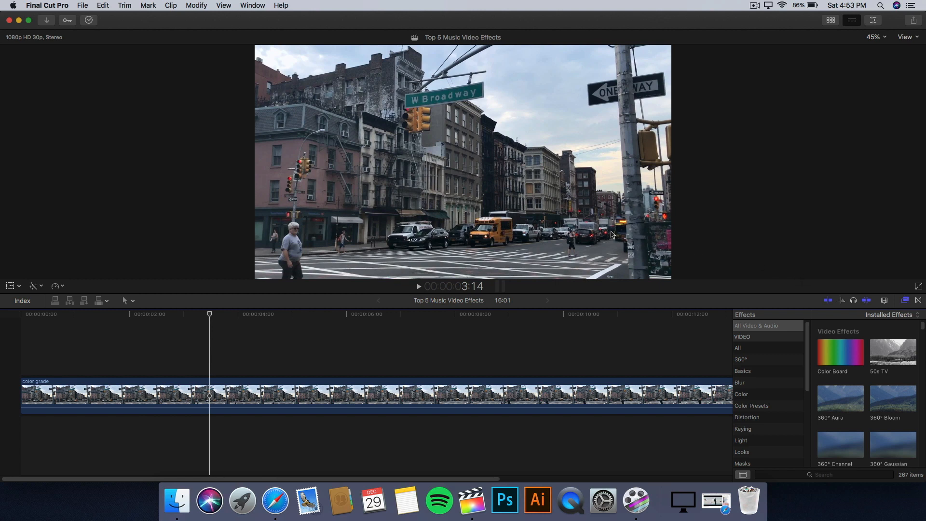
left_click(47, 6)
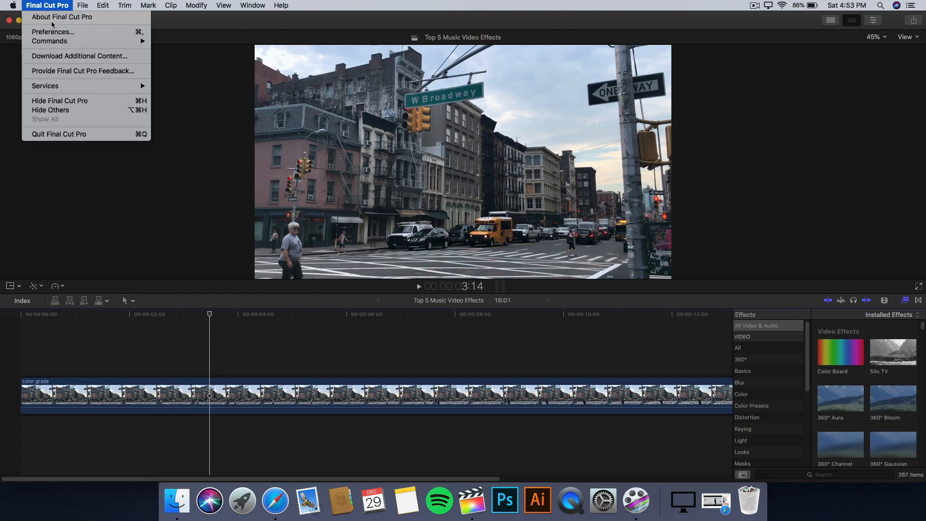
left_click(52, 22)
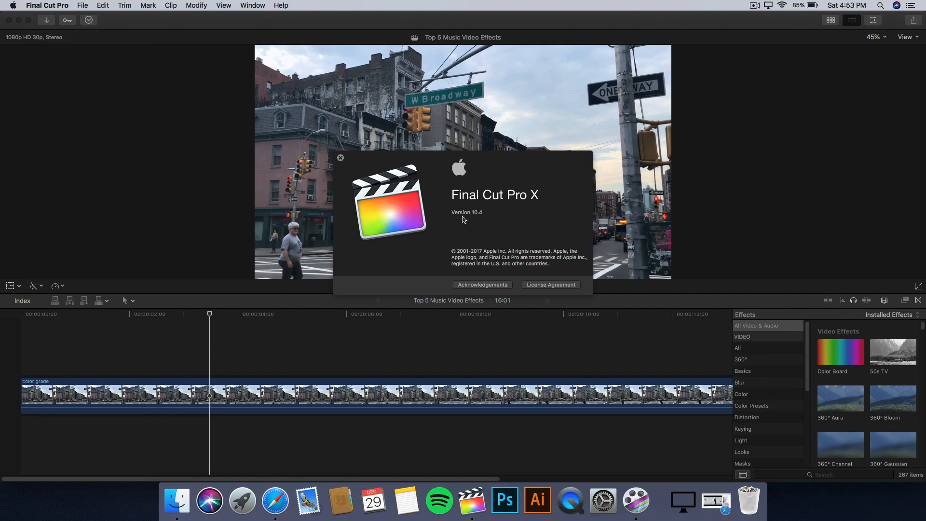
left_click(341, 158)
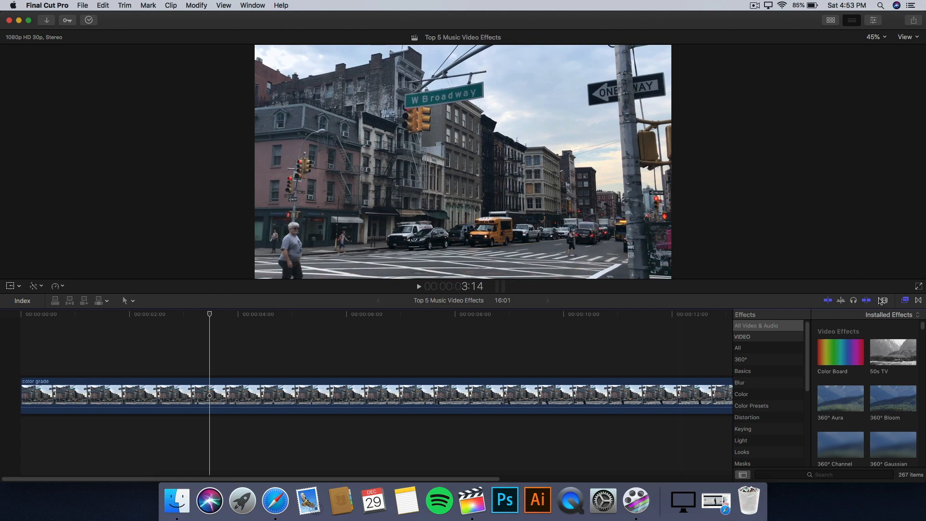
- Apply the Custom LUT effect from the Color category to the color grade clip in the timeline
left_click(905, 300)
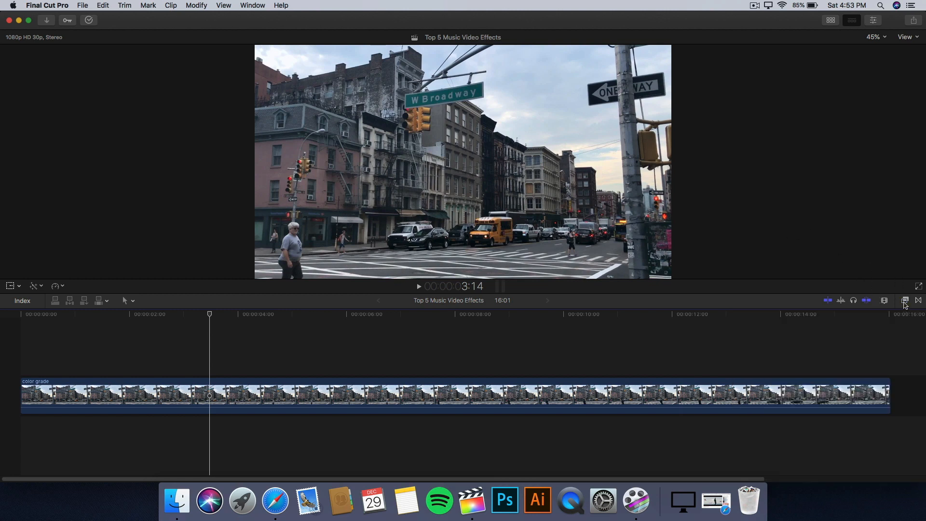
left_click(905, 301)
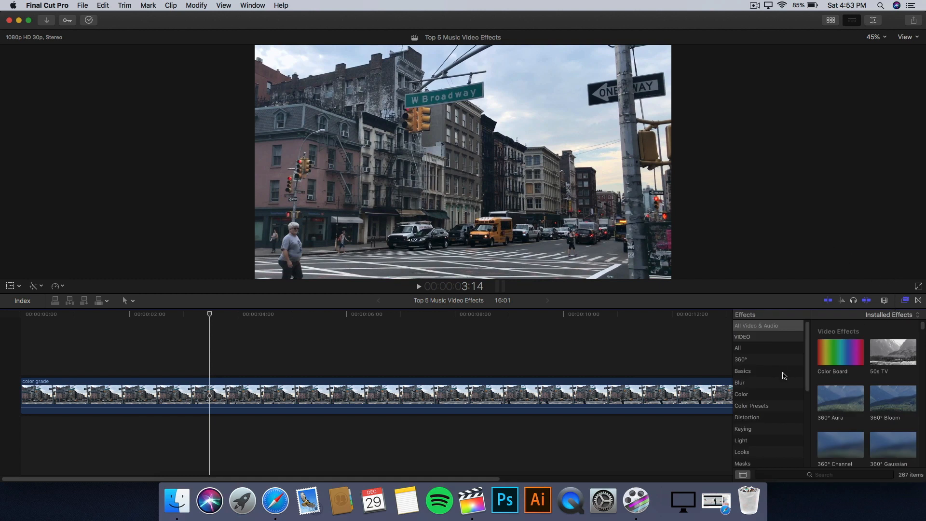
left_click(747, 397)
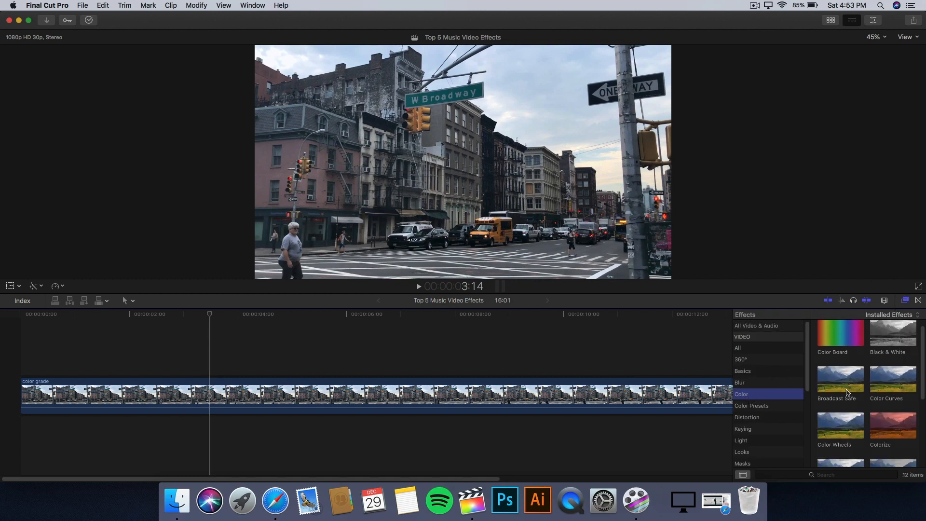
scroll(836, 408, "down", 3)
left_click(836, 409)
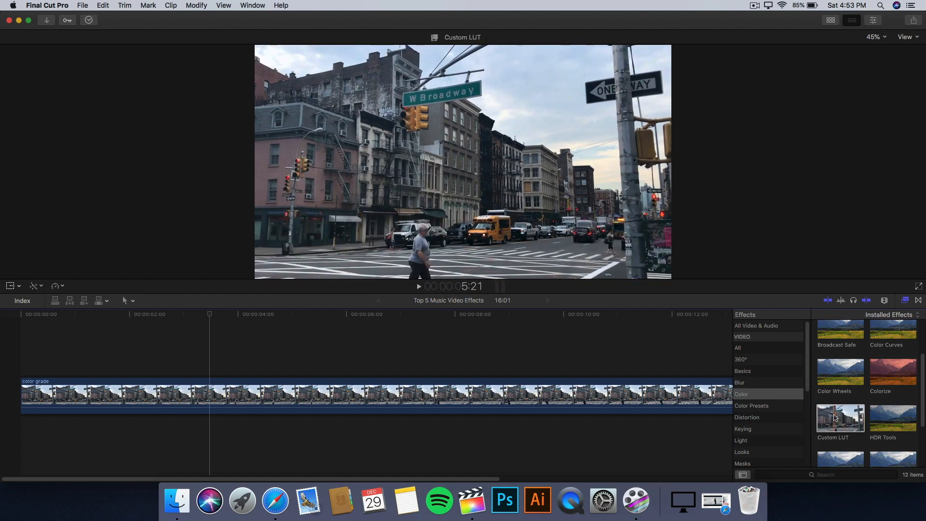
left_click_drag(836, 417, 685, 396)
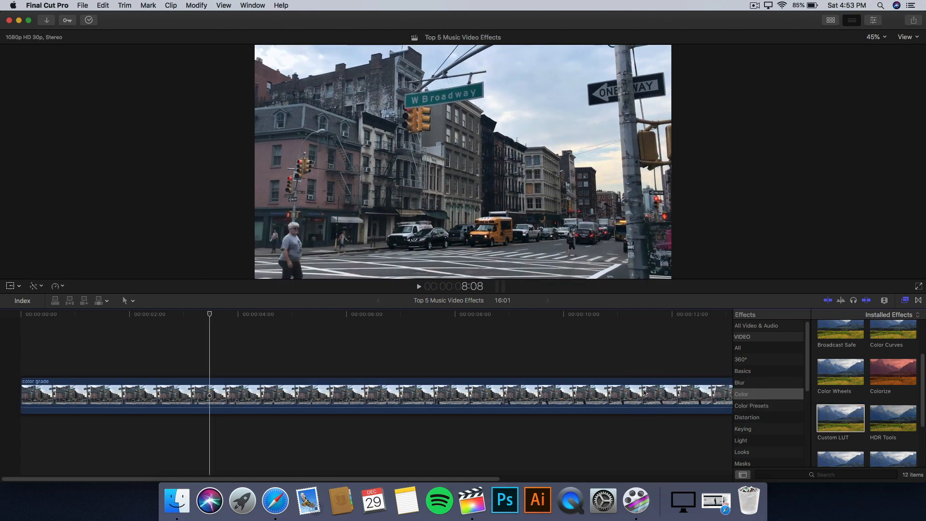
- Load all the .cube files from the LUTs folder on the Desktop into the clip's Custom LUT effect, with both color spaces at Rec. 709
left_click(905, 300)
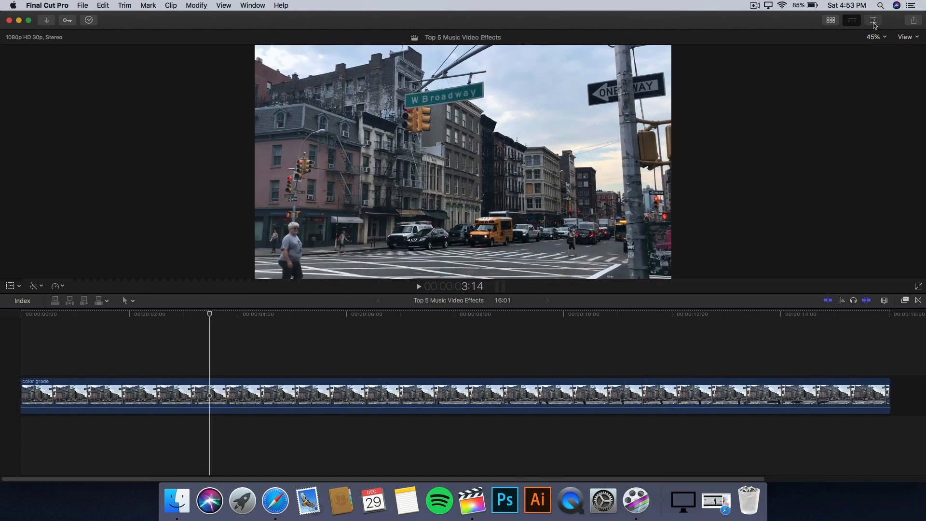
left_click(872, 20)
left_click(810, 78)
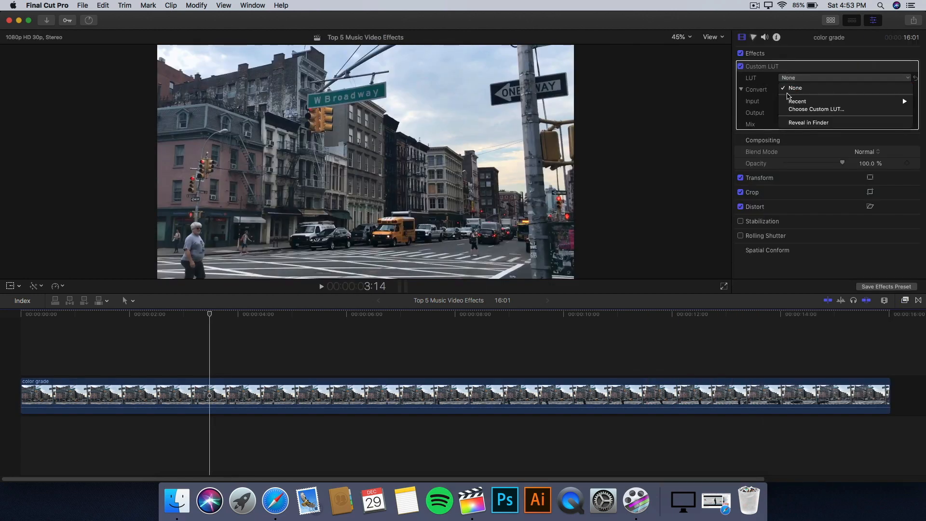
left_click(803, 109)
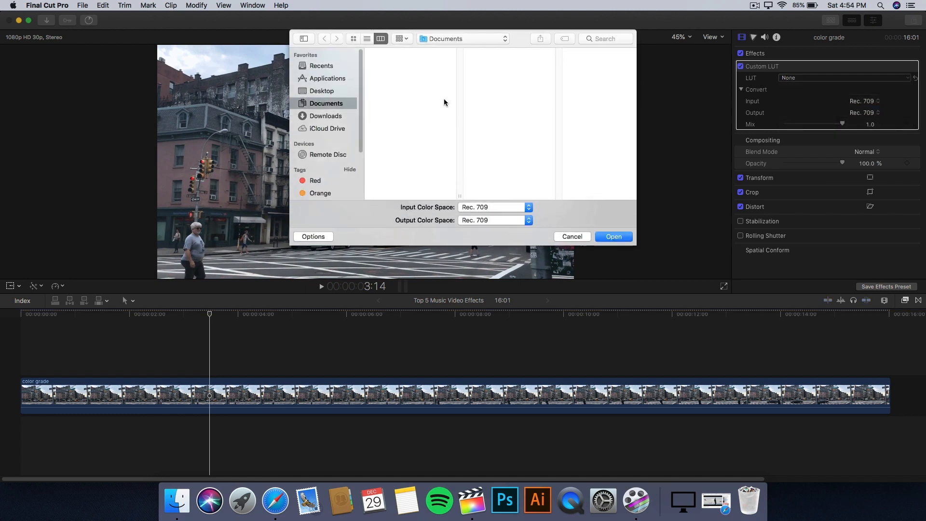
left_click(329, 92)
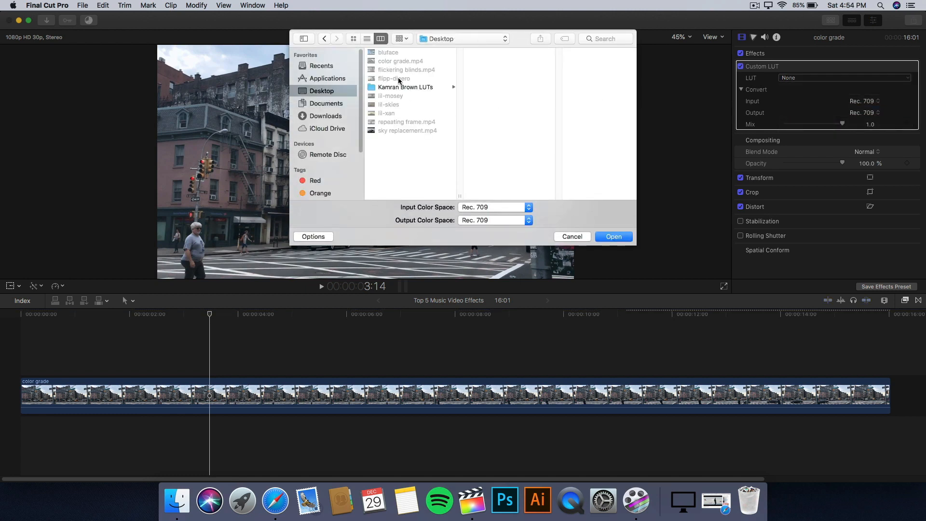
left_click(400, 88)
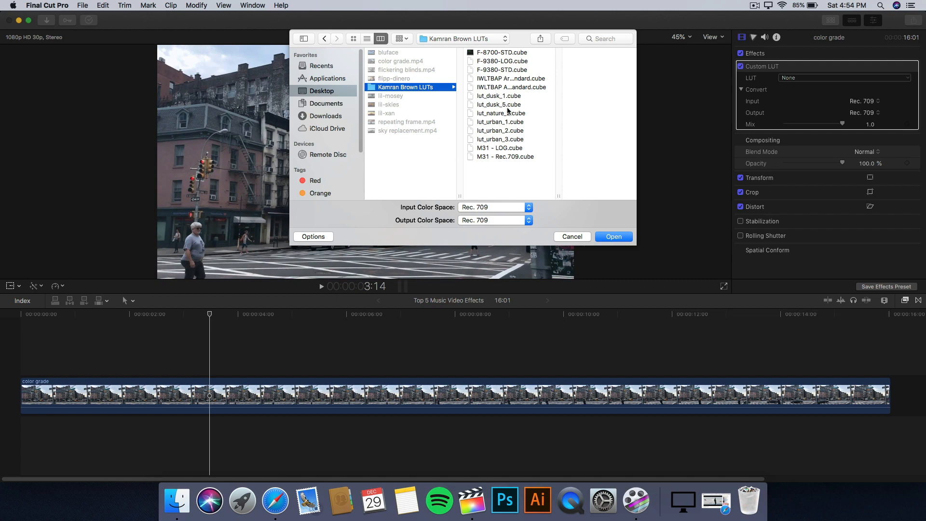
left_click_drag(508, 172, 500, 31)
left_click(605, 237)
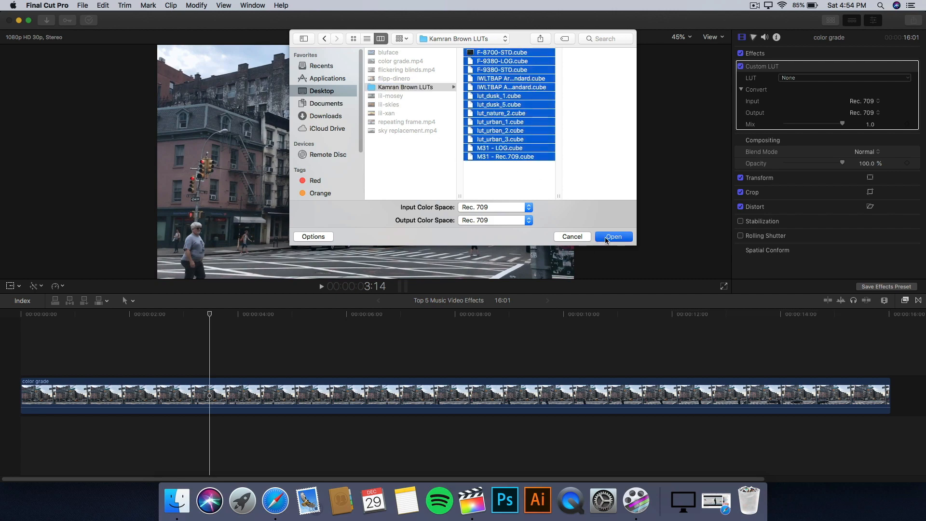
- Try the F-8700-STD LUT on the clip, preview it at another point and test its Mix strength
left_click(801, 79)
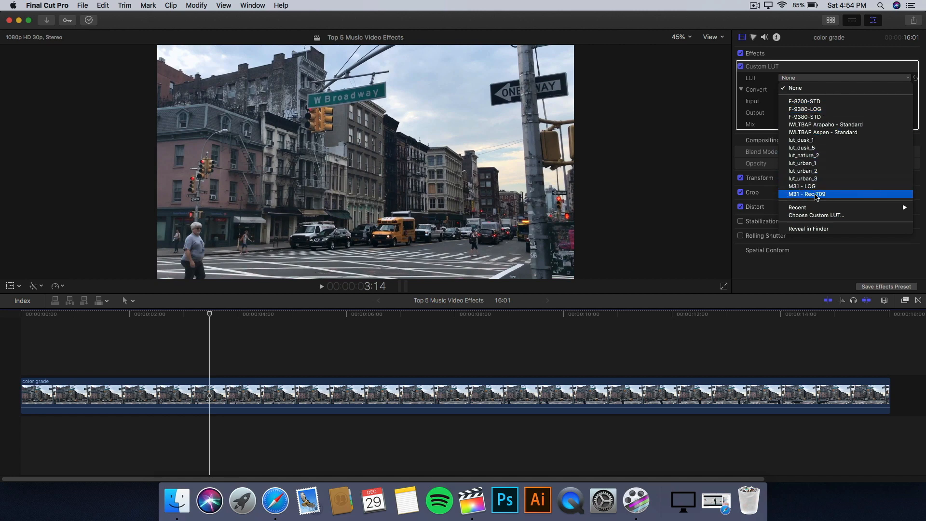
left_click(798, 102)
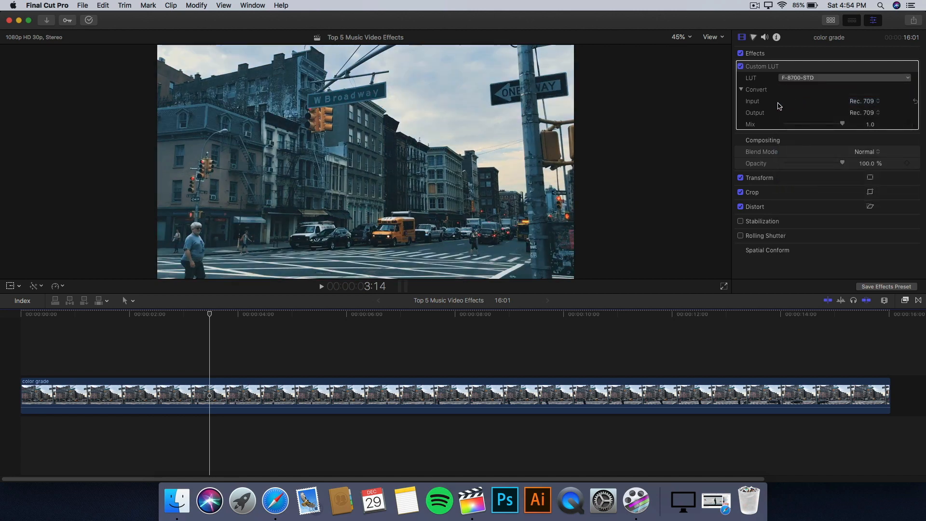
left_click(335, 316)
left_click_drag(345, 318, 490, 316)
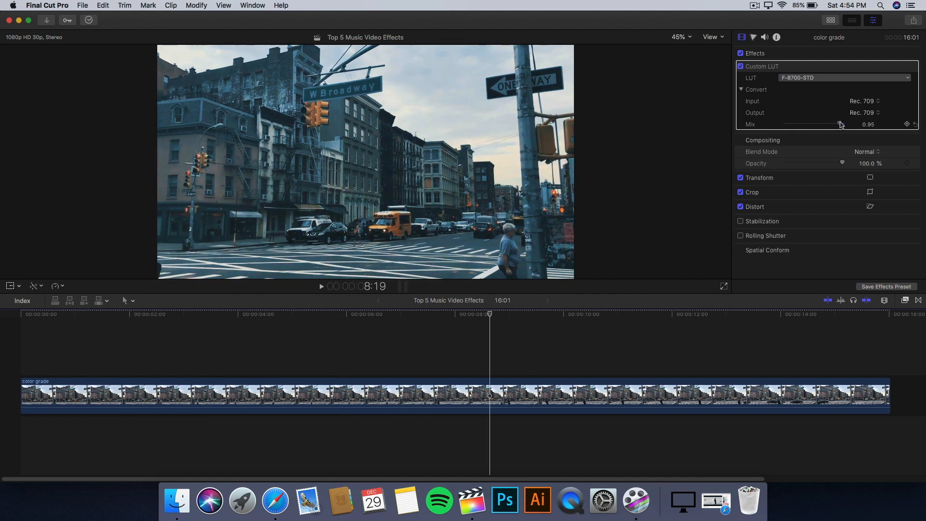
mouse_move(835, 125)
left_mouse_down()
mouse_move(808, 127)
mouse_move(844, 125)
left_mouse_up()
- Set the Custom LUT to M31 - Rec.709 and compare the clip with the effect off and on
left_click(815, 78)
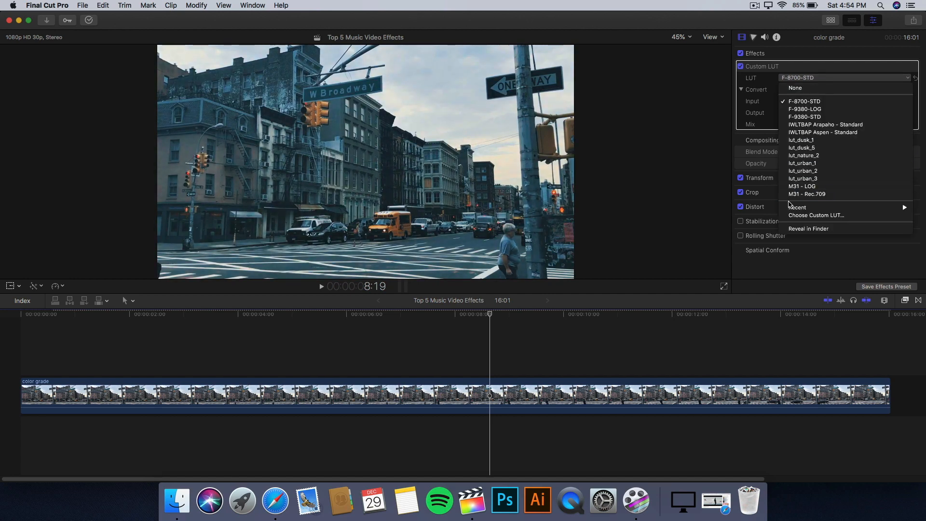
left_click(801, 194)
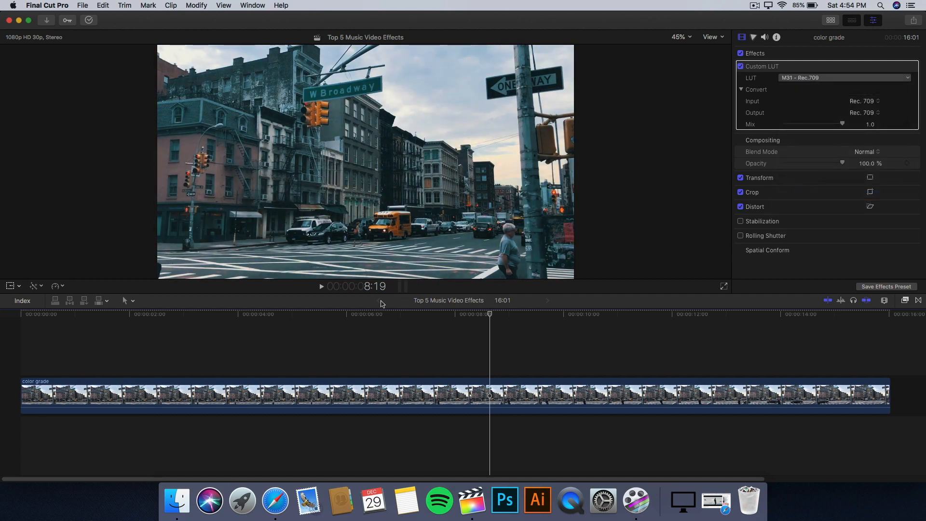
left_click(244, 313)
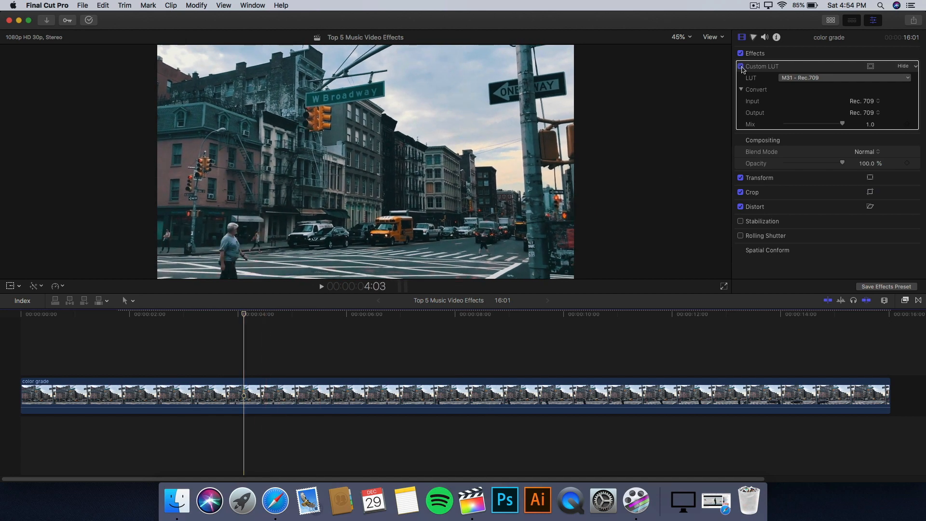
left_click(741, 68)
left_click(741, 67)
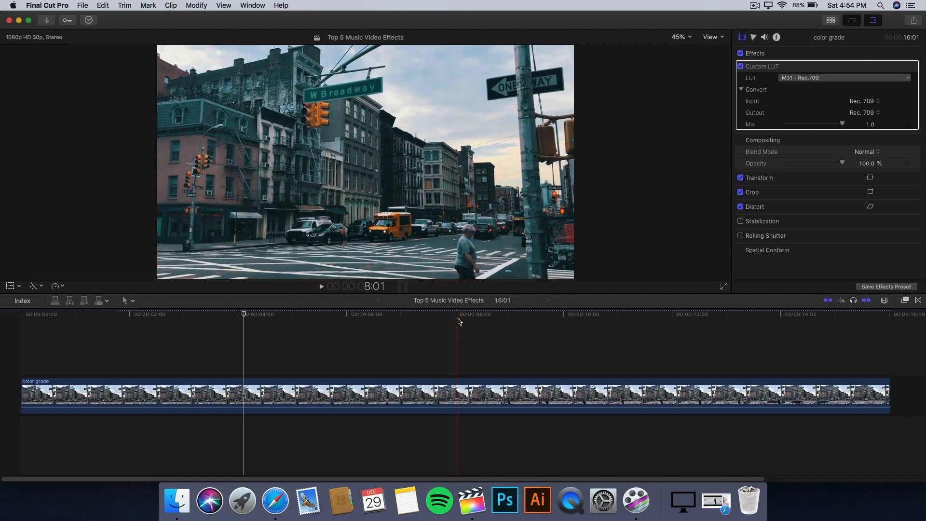
key("space")
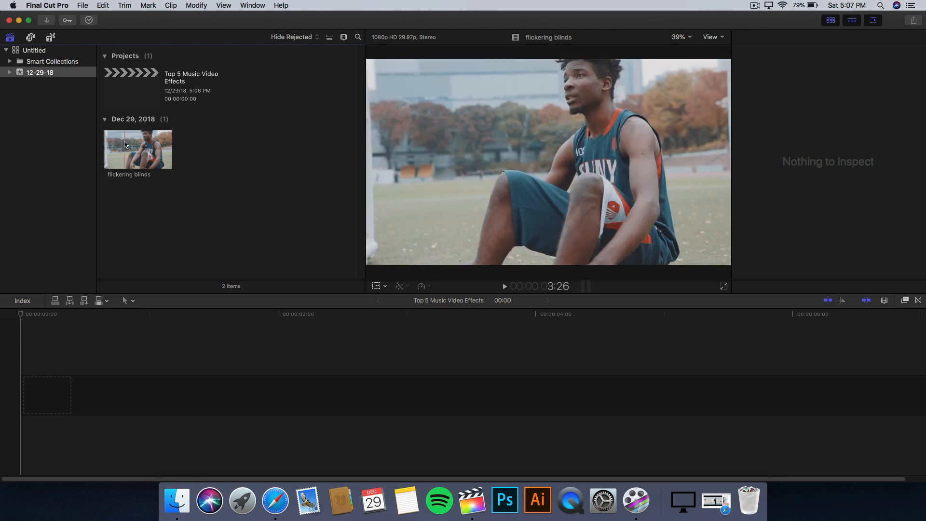
- Add the flickering blinds clip to the start of the empty timeline and hide the browser
left_click(128, 140)
left_click_drag(128, 139, 180, 337)
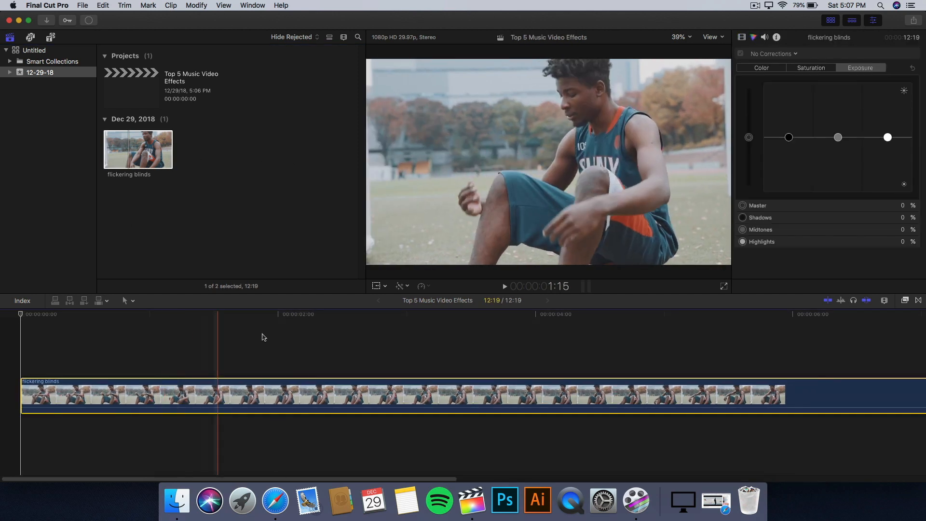
left_click(829, 21)
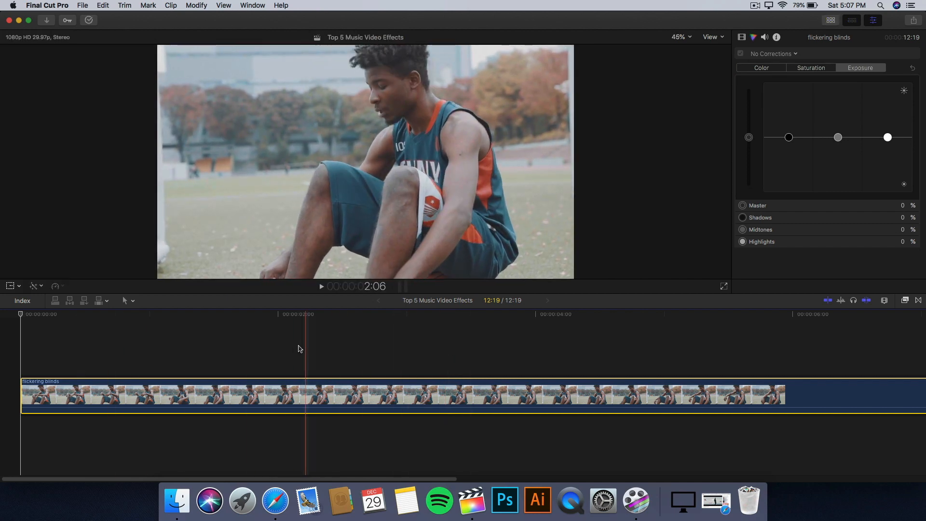
- Cut the flickering blinds clip with the Blade tool at 2:13 and 2:14 to isolate a one-frame piece
key("b")
key("super+equal")
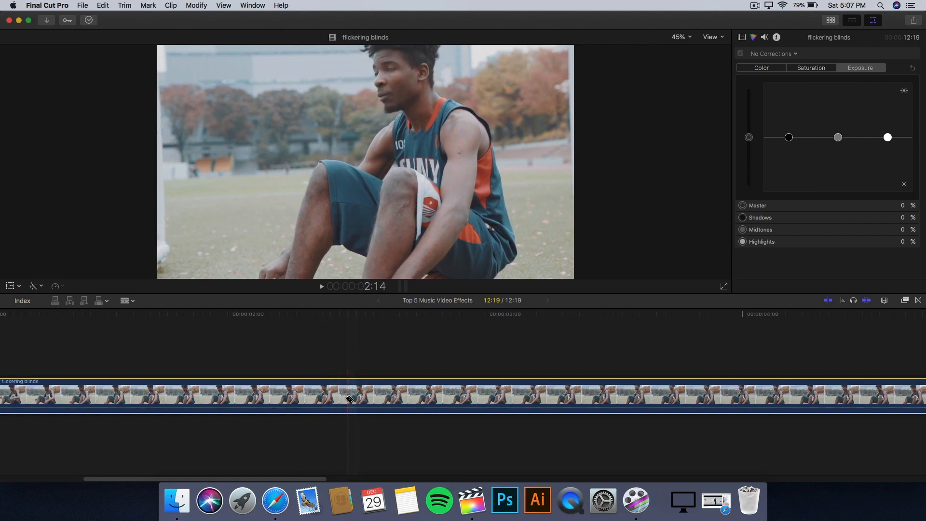
key("super+equal")
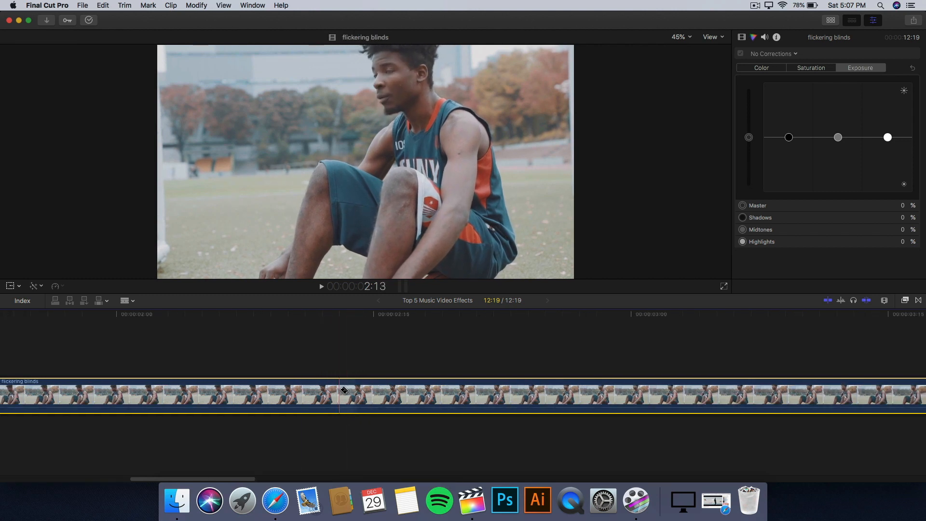
left_click(338, 395)
left_click(356, 393)
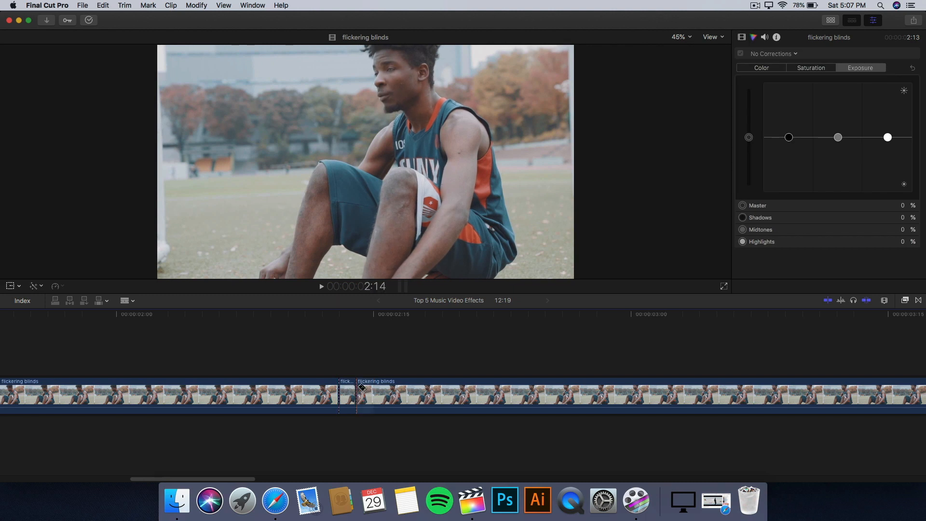
- Blade the flickering blinds clip at every frame from 2:15 to 2:26, making a row of one-frame pieces
scroll(289, 390, "right", 4)
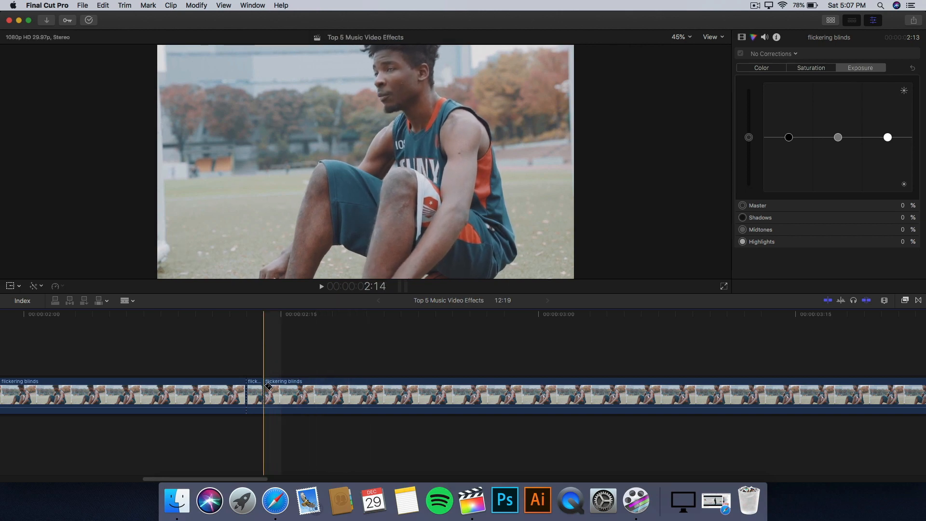
left_click(285, 394)
left_click(301, 395)
left_click(318, 395)
left_click(336, 395)
left_click(370, 397)
left_click(388, 397)
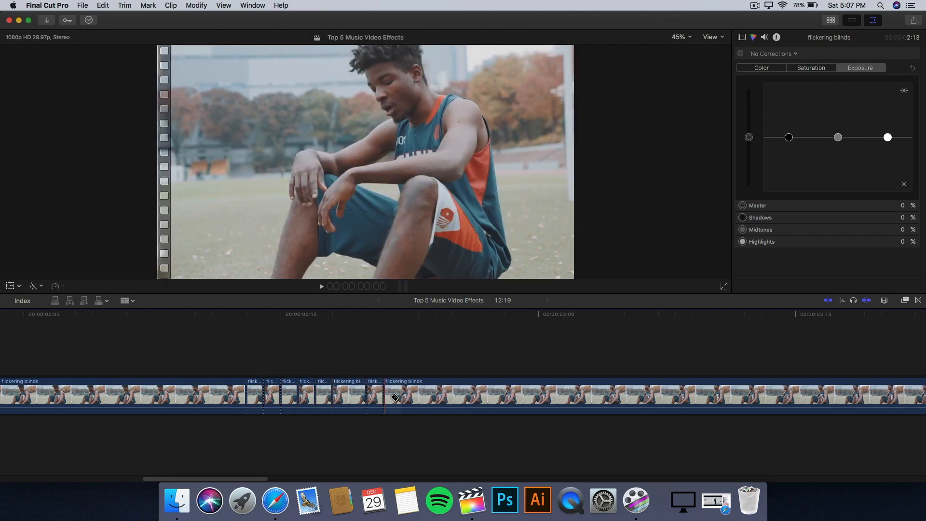
left_click(417, 395)
left_click(349, 395)
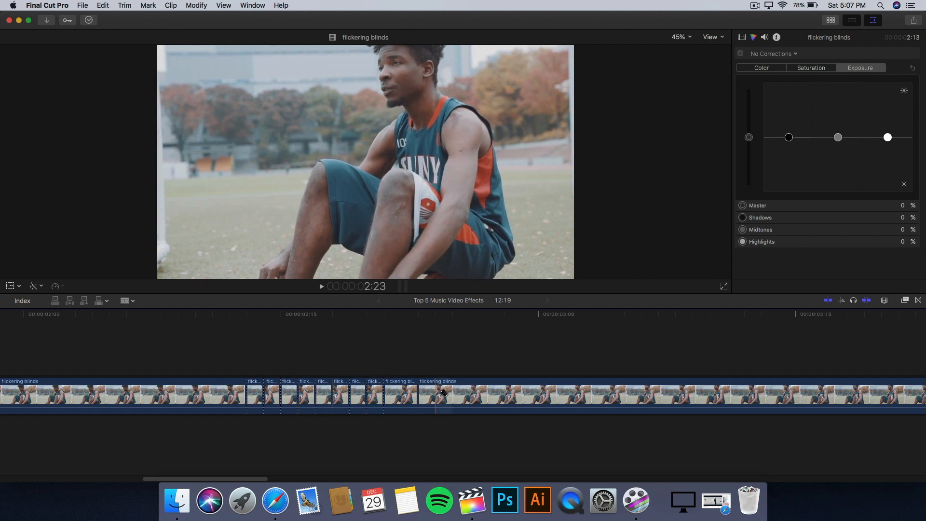
left_click(400, 394)
left_click(438, 390)
left_click(454, 390)
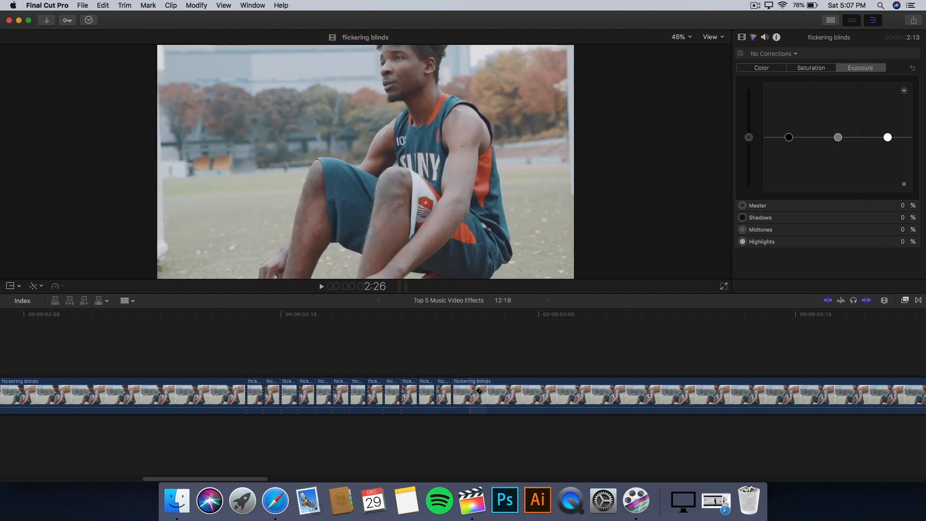
left_click(472, 391)
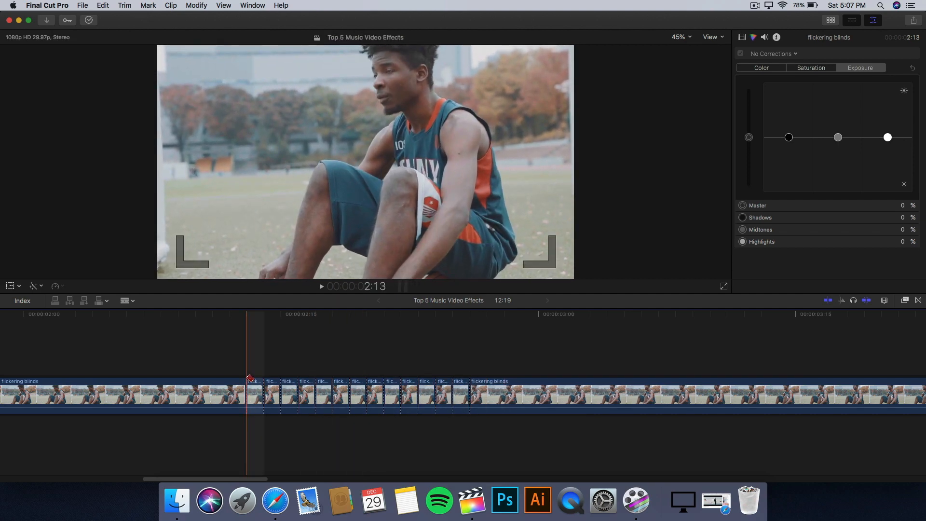
- Apply the X-Ray effect from the Looks category to the first one-frame piece, at 2:13
left_click(366, 369)
left_click(255, 395)
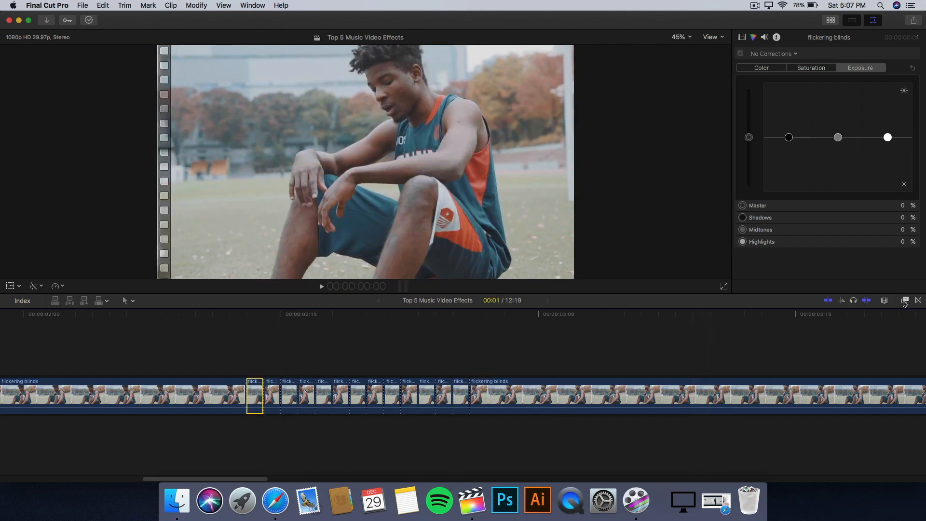
left_click(904, 300)
left_click(747, 389)
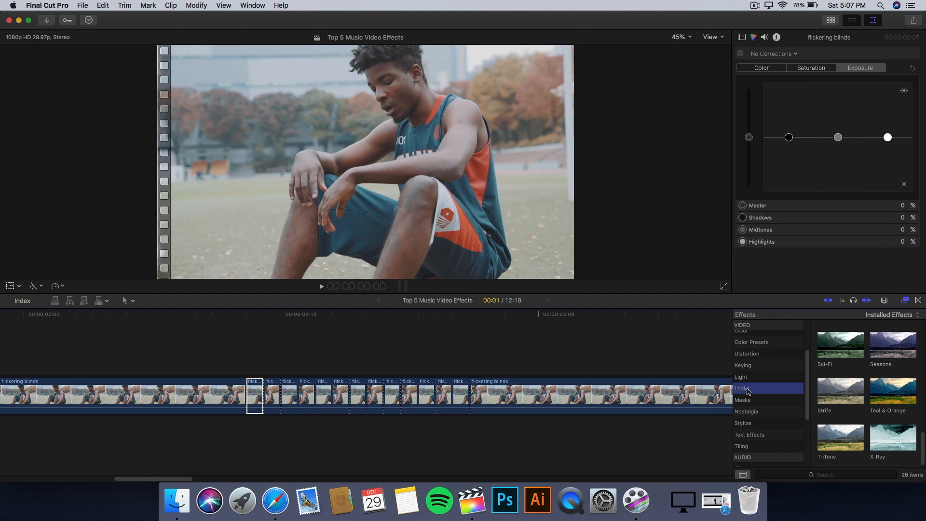
left_click_drag(893, 437, 254, 396)
left_click(904, 300)
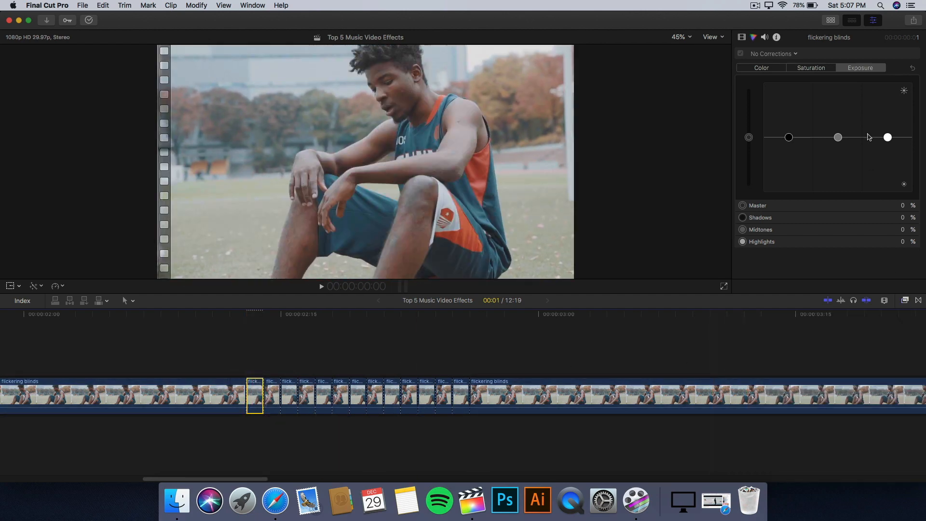
- Set the X-Ray piece's Color Board exposure to Shadows -60%, Midtones -28% and Highlights 18%, previewing at 2:13
left_click(872, 20)
left_click(872, 20)
left_click(741, 37)
left_click(753, 37)
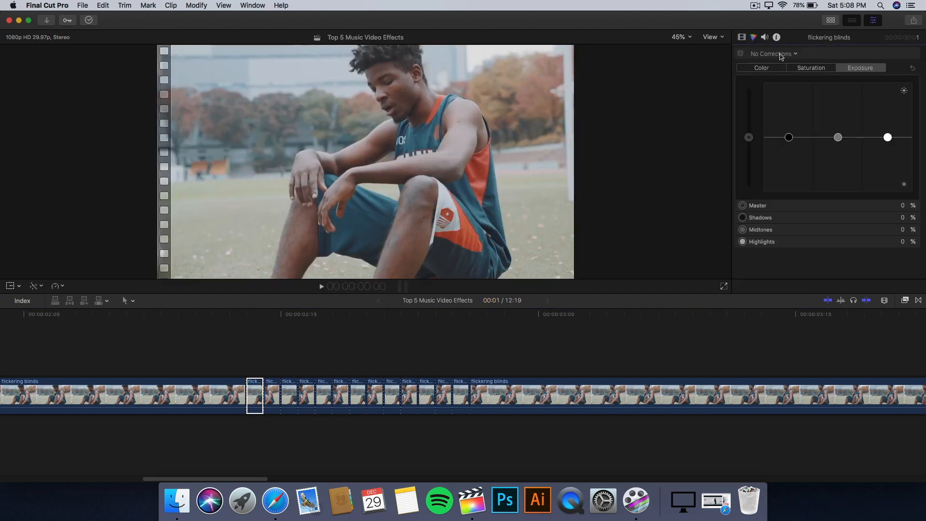
left_click(774, 68)
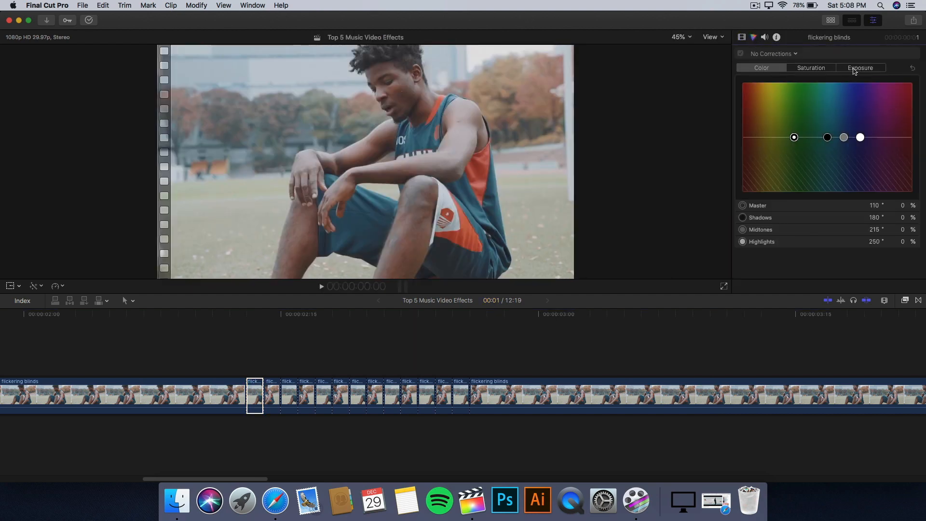
left_click(853, 70)
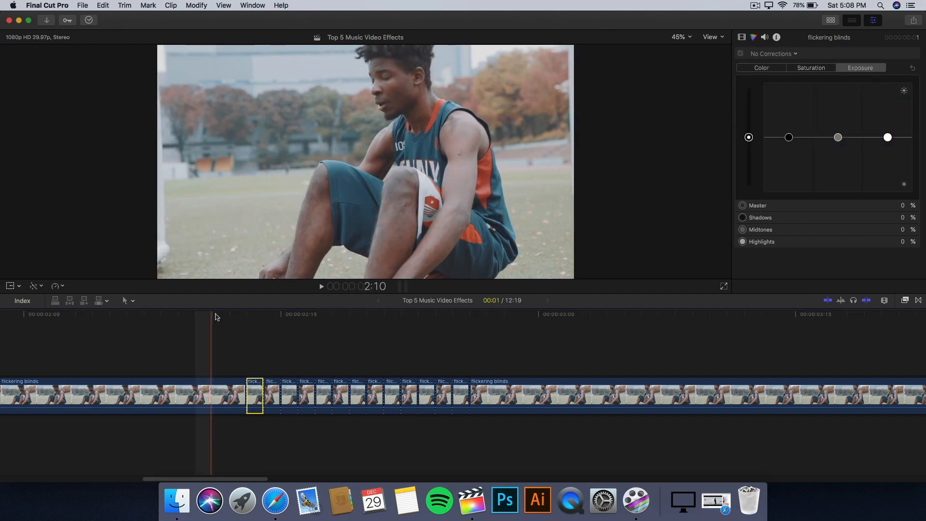
left_click(245, 316)
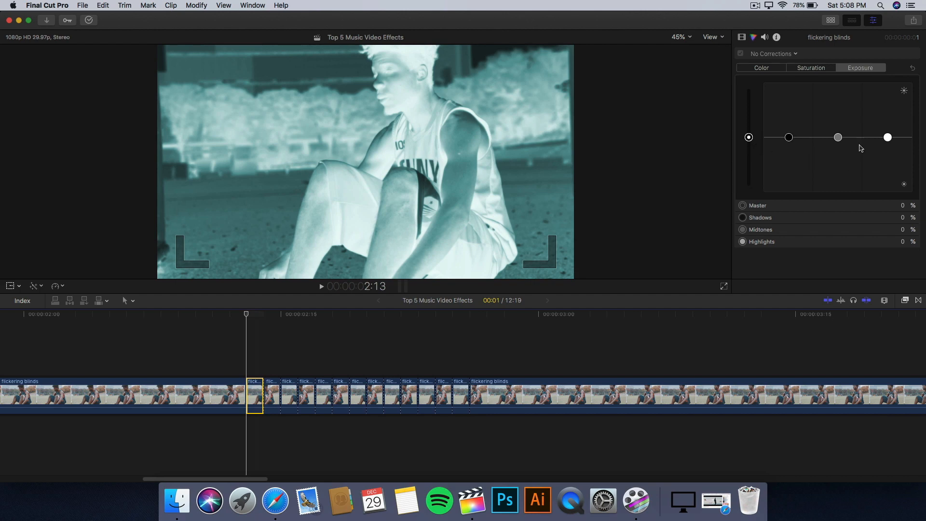
left_click_drag(788, 137, 795, 171)
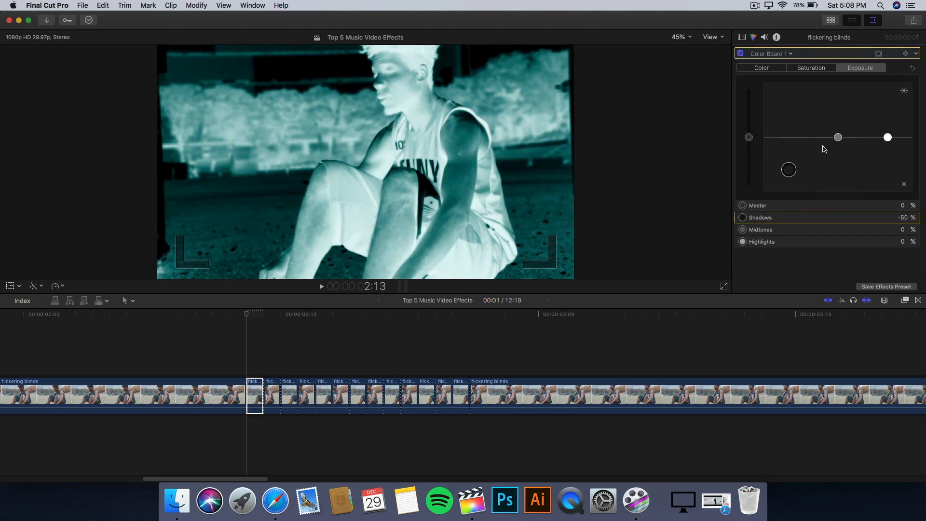
mouse_move(838, 140)
left_mouse_down()
mouse_move(838, 118)
mouse_move(839, 147)
left_mouse_up()
left_click_drag(839, 134, 888, 127)
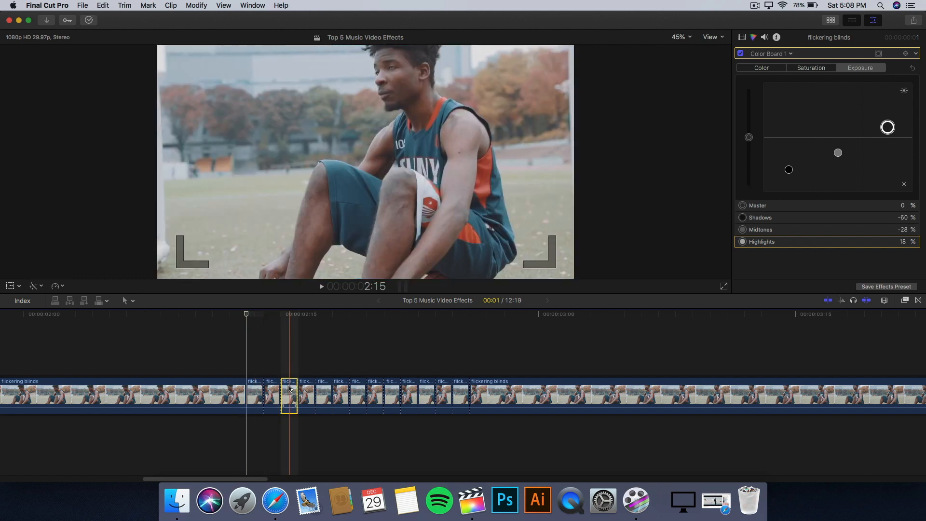
- Paste the first piece's X-Ray and Color Board 1 attributes onto every second one-frame piece from 2:15 on, six clips in all
left_click(324, 388, "super")
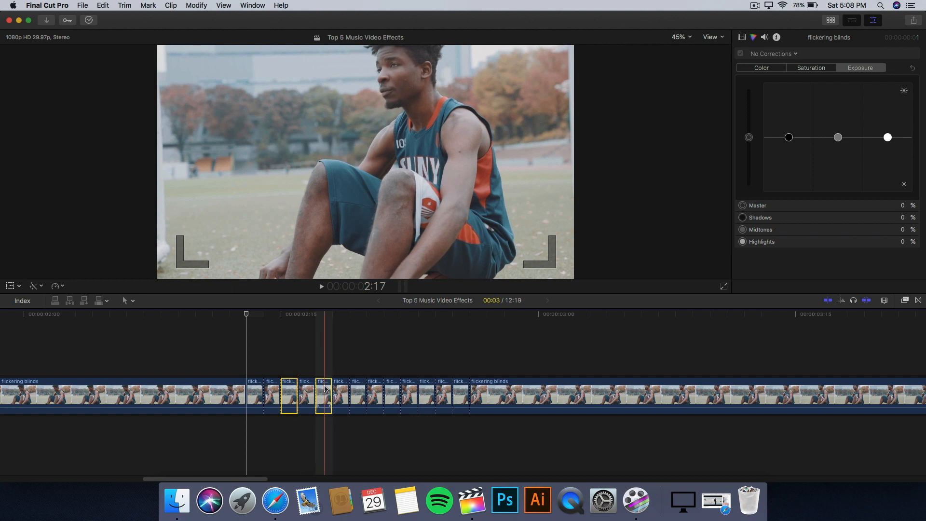
left_click(357, 389, "super")
left_click(392, 388, "super")
left_click(426, 388, "super")
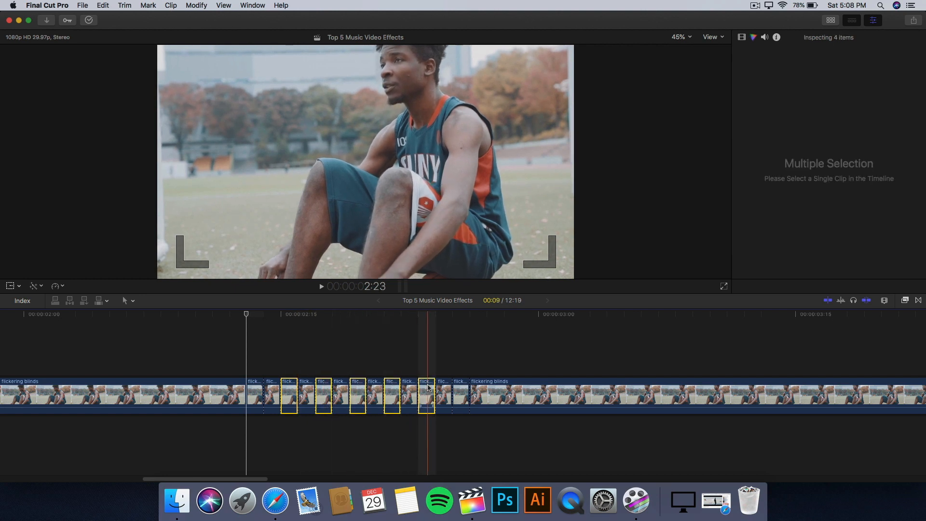
left_click(461, 389, "super")
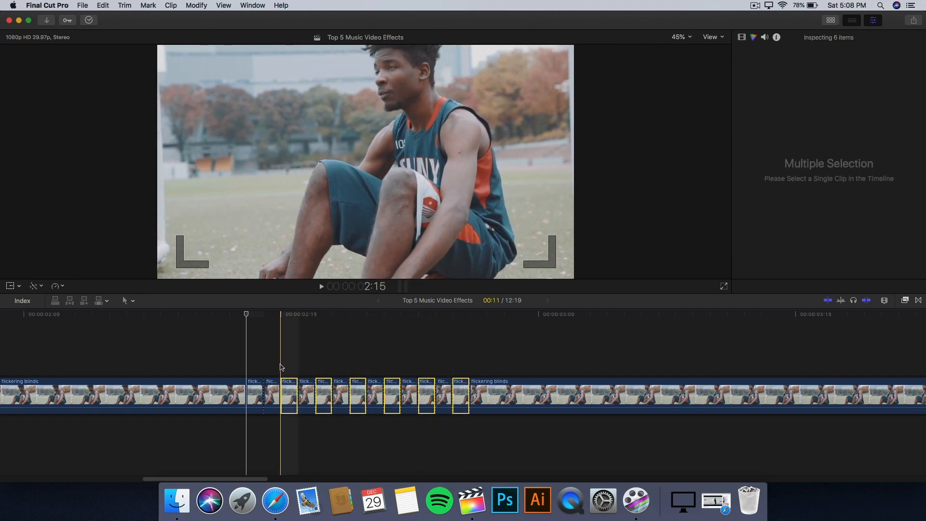
left_click(101, 5)
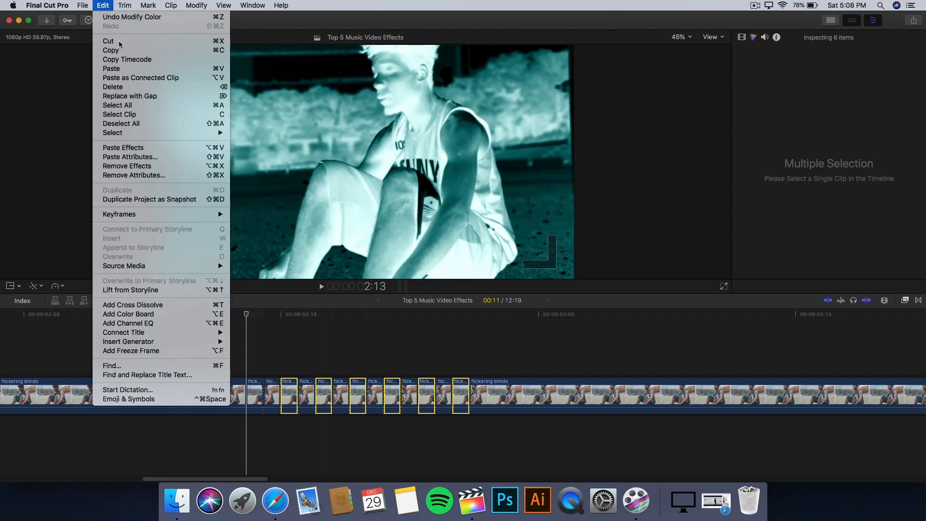
left_click(198, 159)
left_click_drag(431, 73, 638, 75)
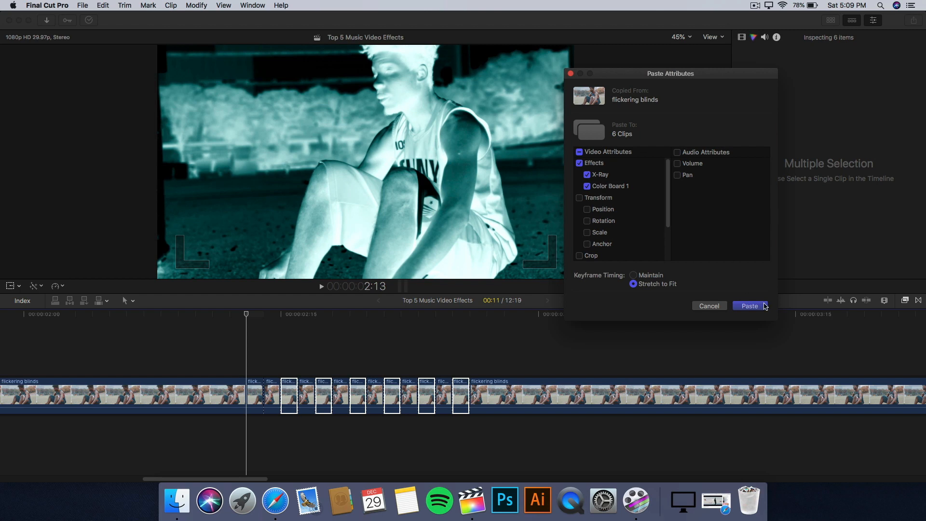
left_click(749, 306)
- Play back the row of one-frame pieces several times from just before 2:13 to check the flickering effect
left_click(237, 342)
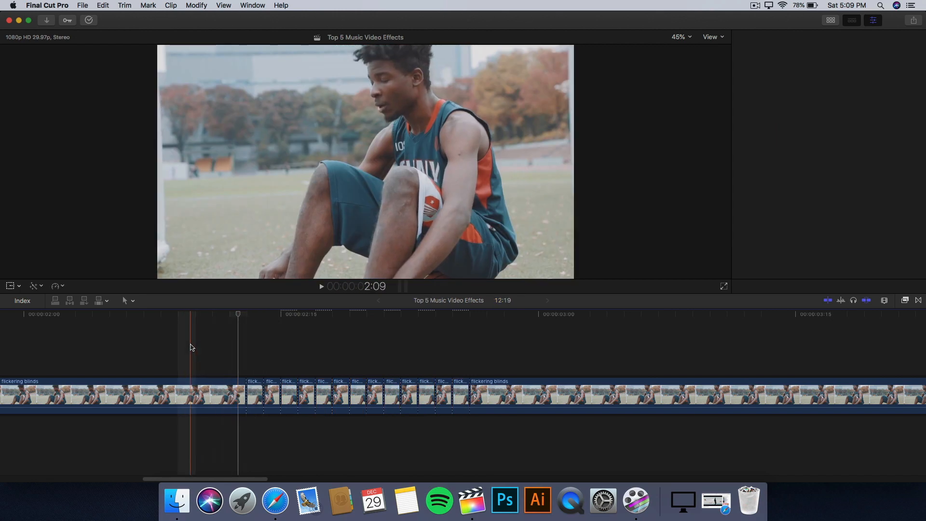
key("space")
key("space")
key("space")
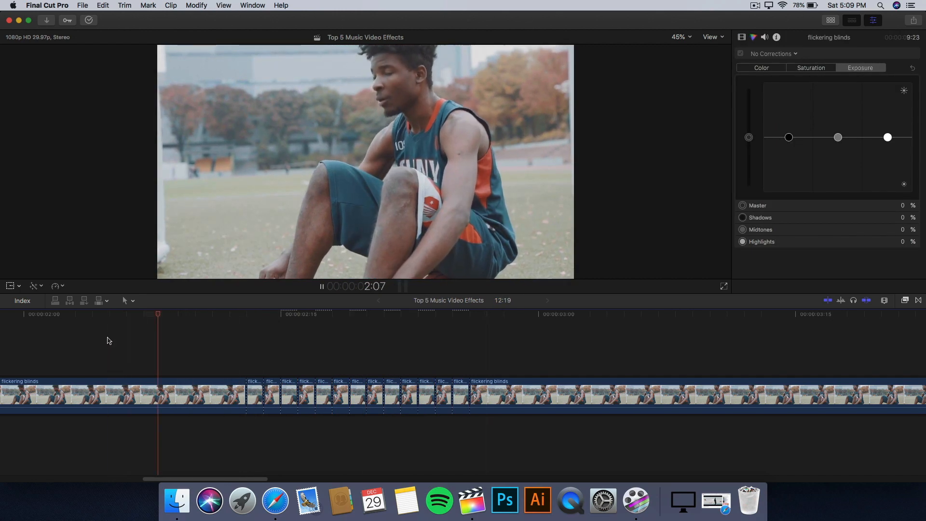
key("space")
key("super+minus")
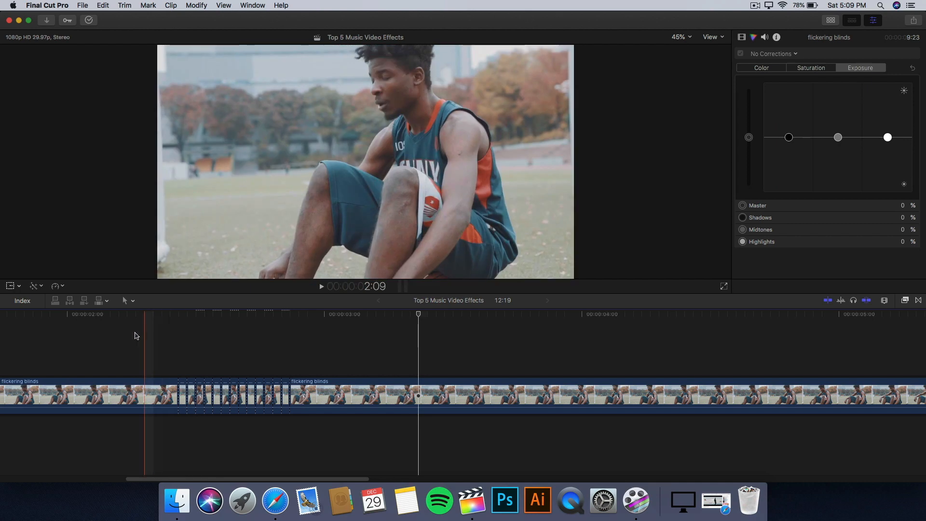
key("space")
key("space")
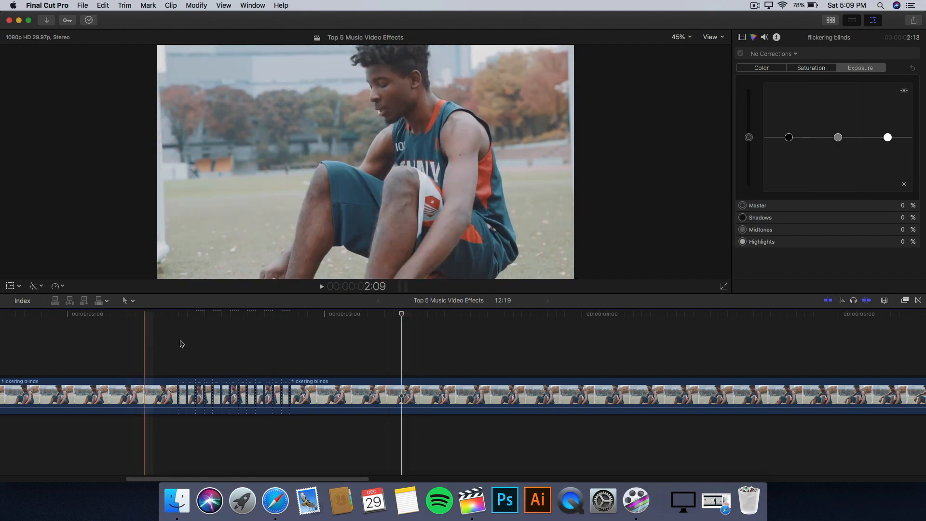
key("space")
key("space")
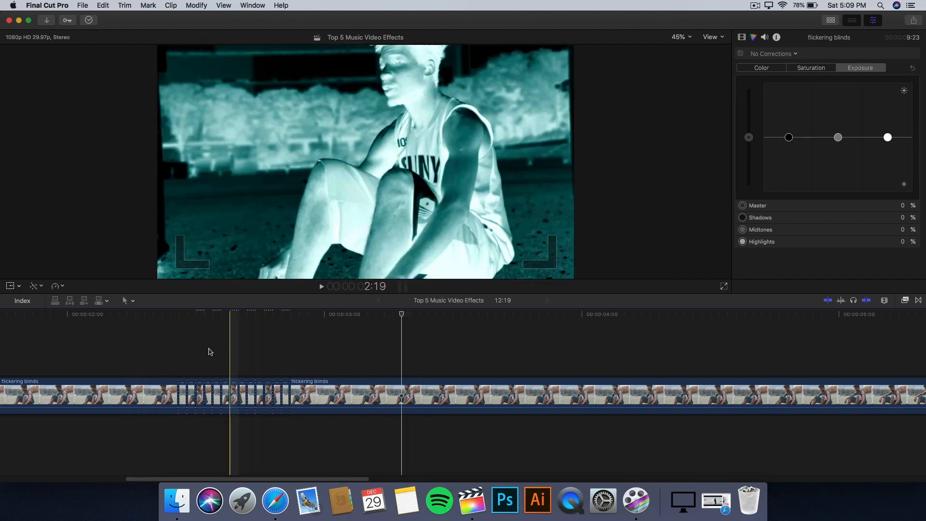
key("space")
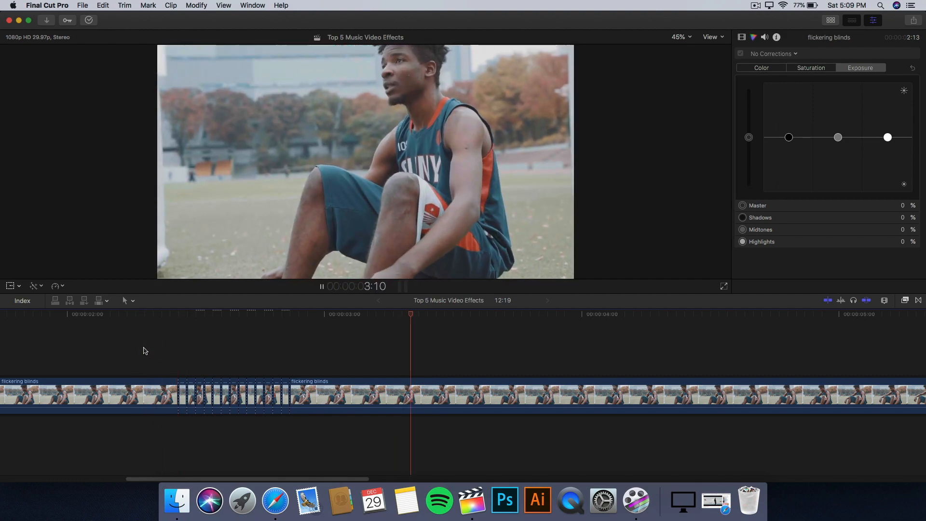
key("space")
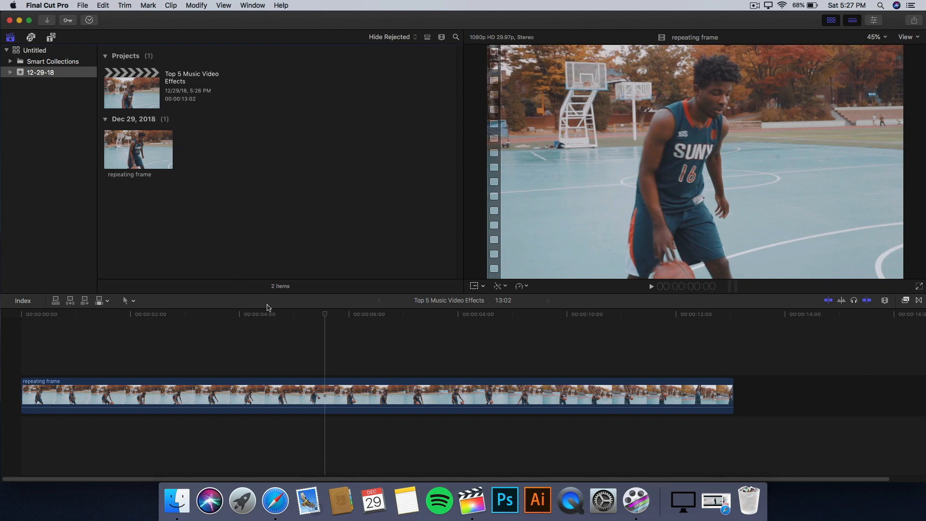
- Hide the browser and blade the repeating frame clip at 9:29, where the player holds the ball ready to shoot
left_click(270, 392)
left_click(829, 21)
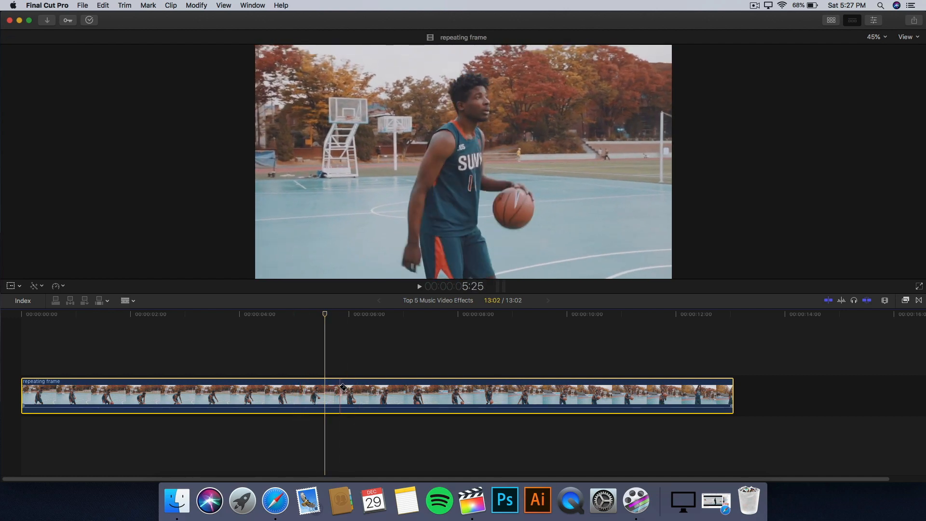
key("super+equal")
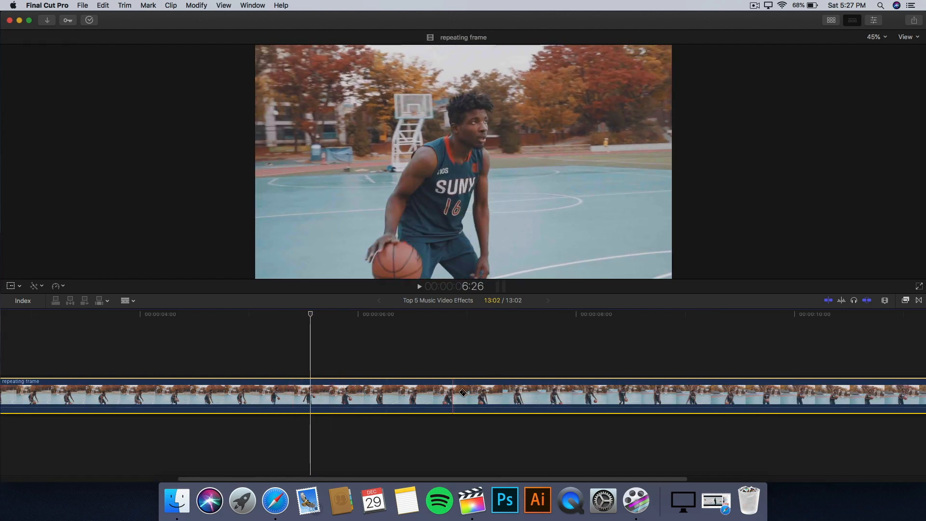
scroll(309, 393, "right", 3)
scroll(559, 391, "right", 5)
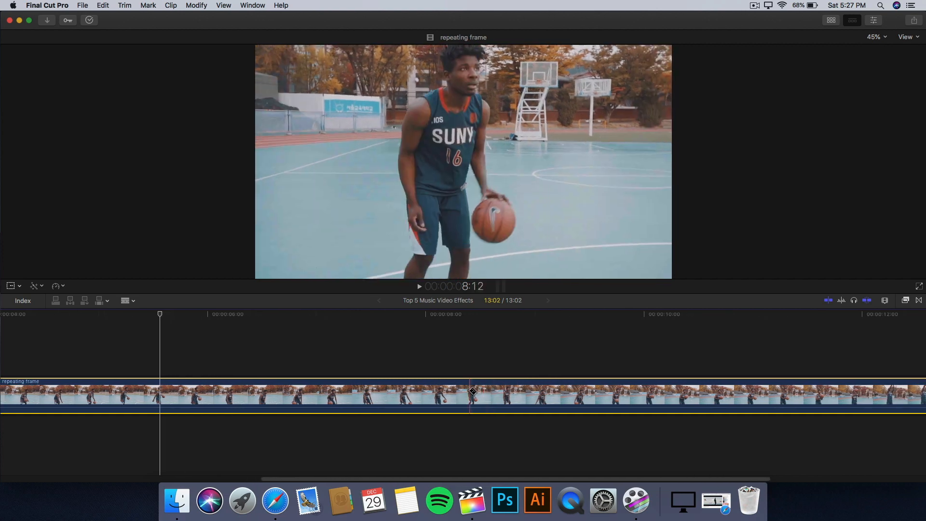
left_click(586, 393)
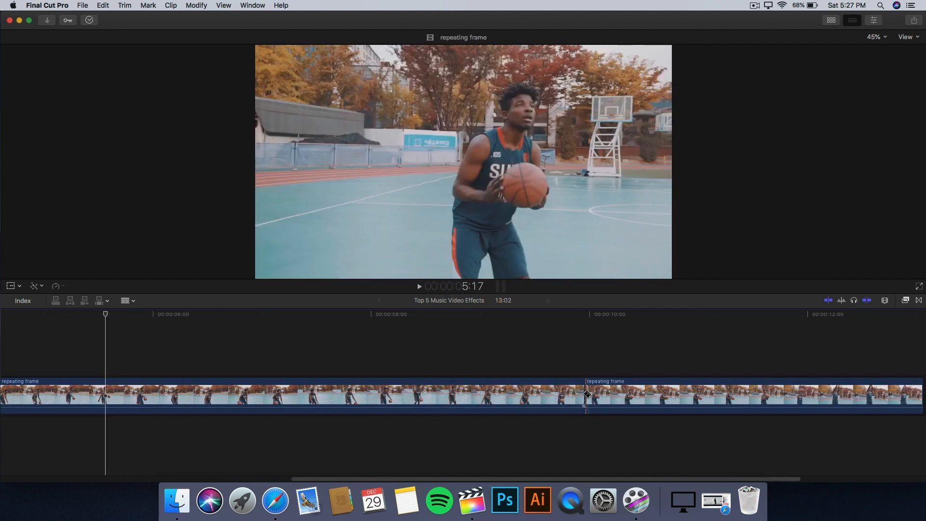
- Preview the shooting motion and blade the repeating frame clip 20 frames after the first cut to isolate a short section
scroll(550, 392, "right", 6)
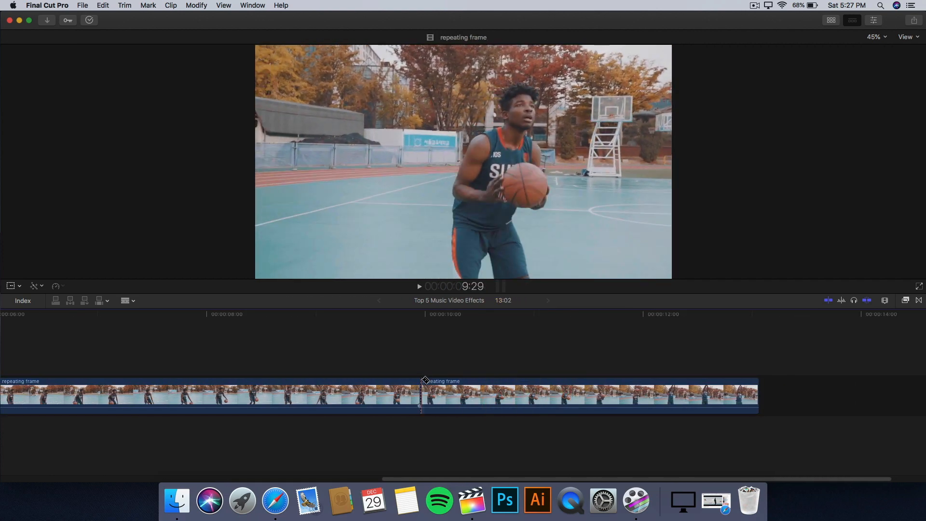
left_click(489, 388)
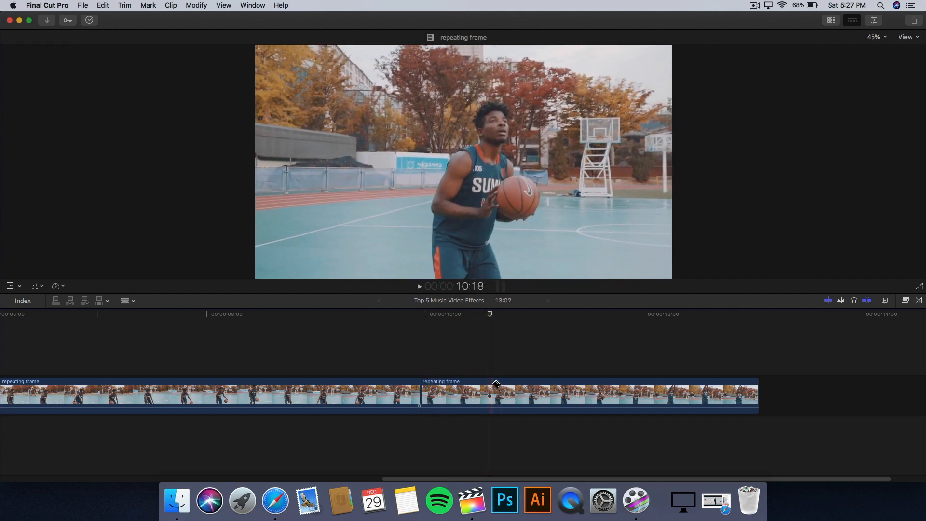
key("space")
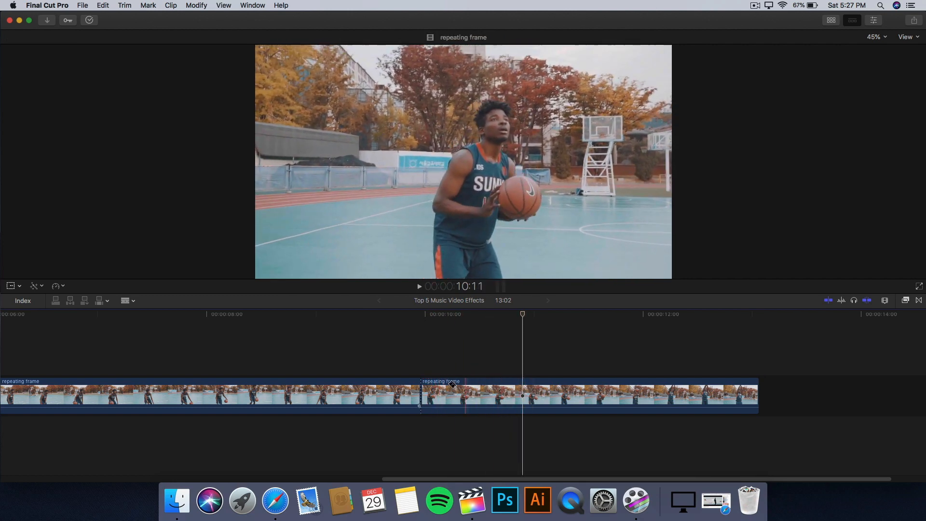
key("space")
key("space")
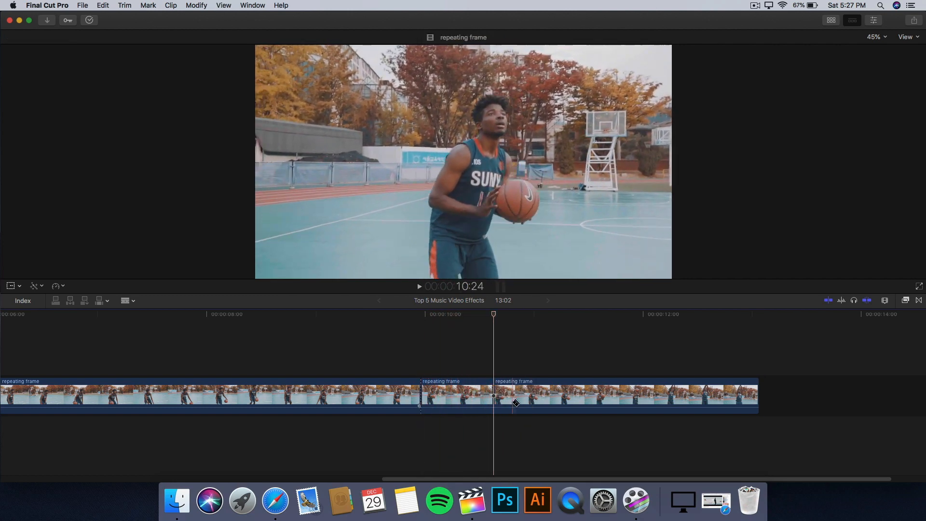
key("super+equal")
key("super+b")
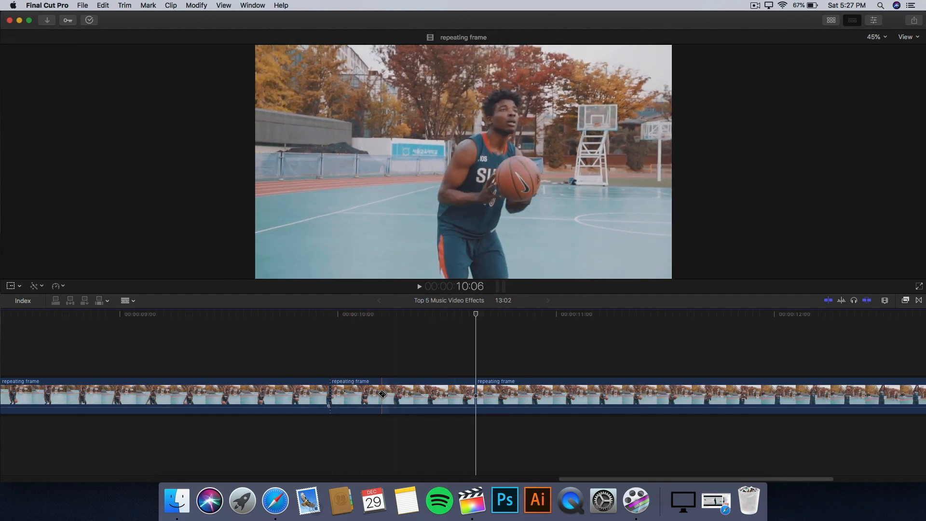
- Duplicate the 20-frame section and stack the copy directly above it as a connected clip starting at 9:29
left_click(371, 389)
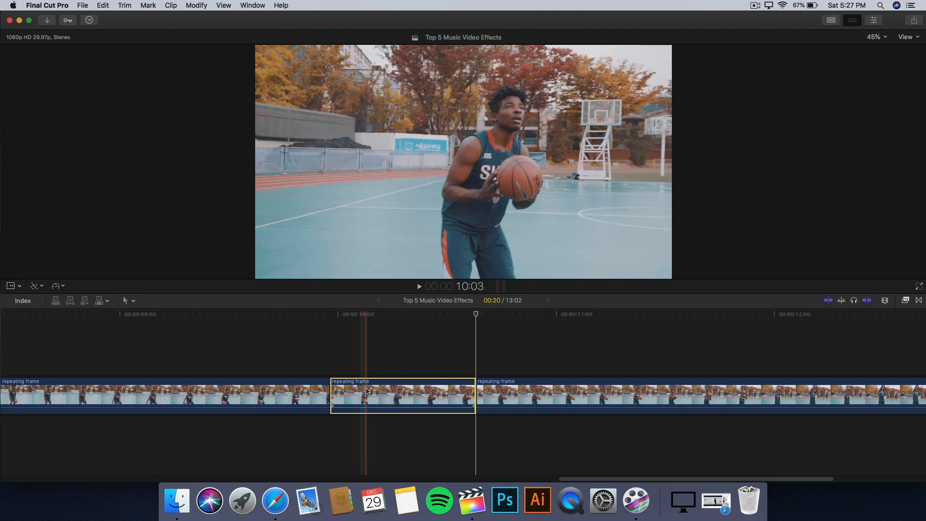
key("super+v")
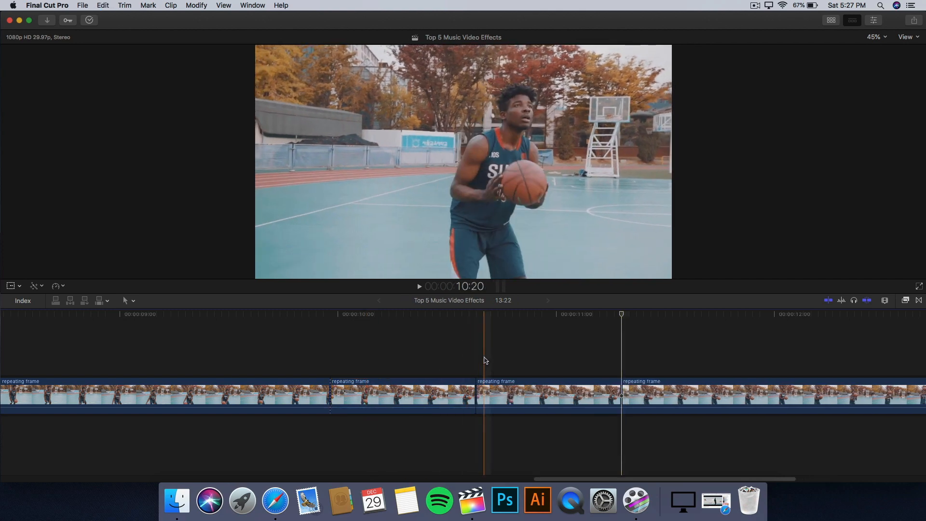
left_click_drag(502, 396, 372, 355)
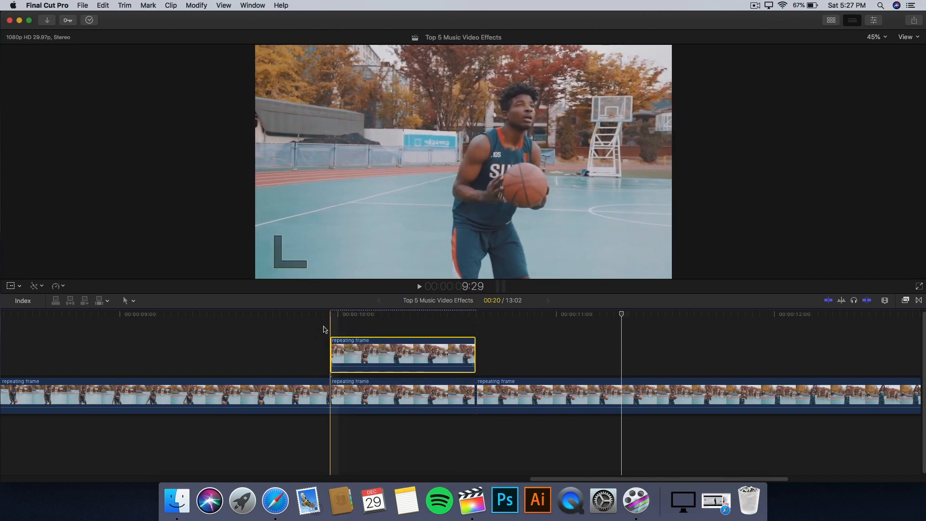
- Paste a second connected copy of the 20-frame section at 9:29, stacked with the first copy
left_click(331, 324)
left_click(332, 326)
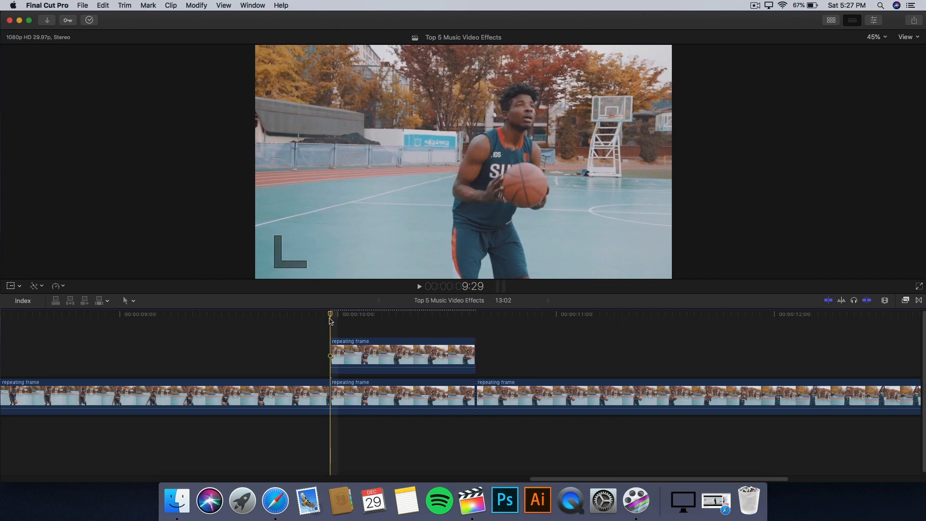
key("alt+v")
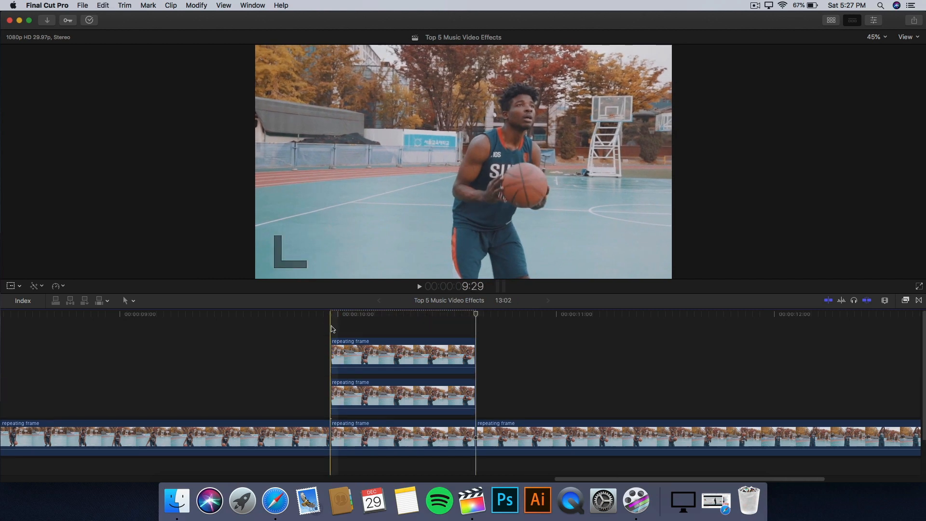
- Paste a third connected copy of the 20-frame section at 9:29, stacked with the other two copies
key("alt+v")
left_click_drag(383, 325, 393, 452)
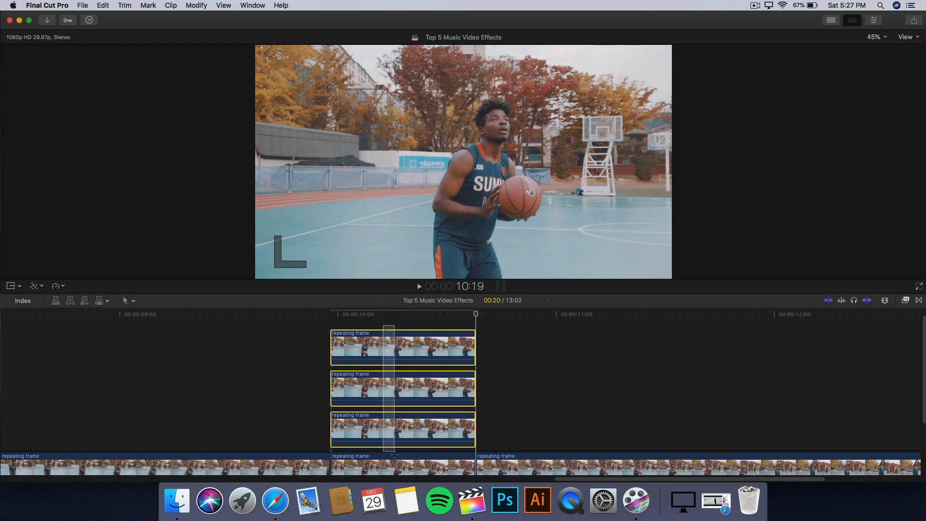
left_click(305, 368)
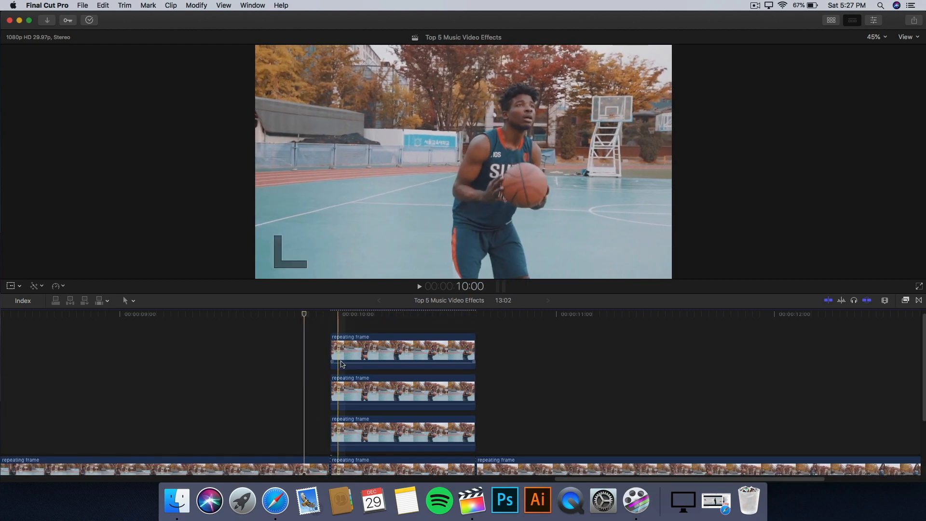
- Show the inspector and scale the three connected copies to 41% for the top, 54% for the middle and 74% for the lowest
left_click(376, 354)
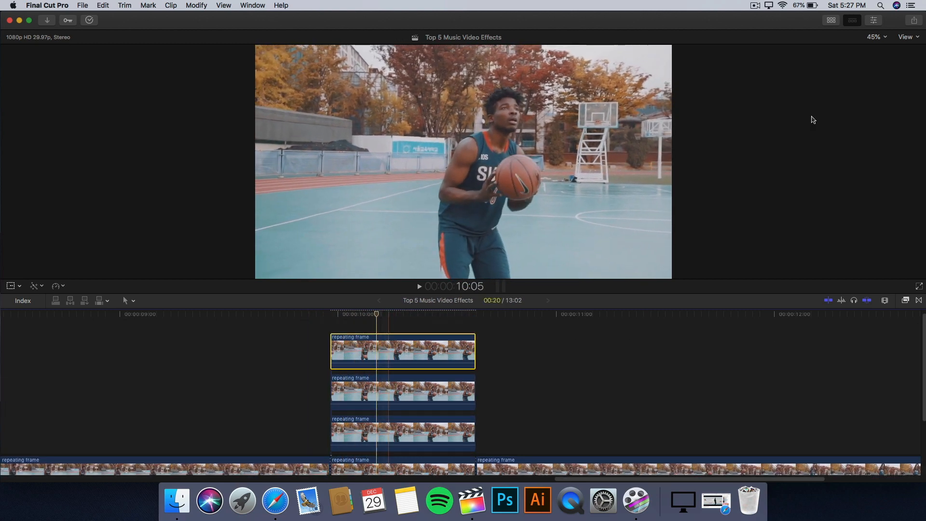
left_click(875, 20)
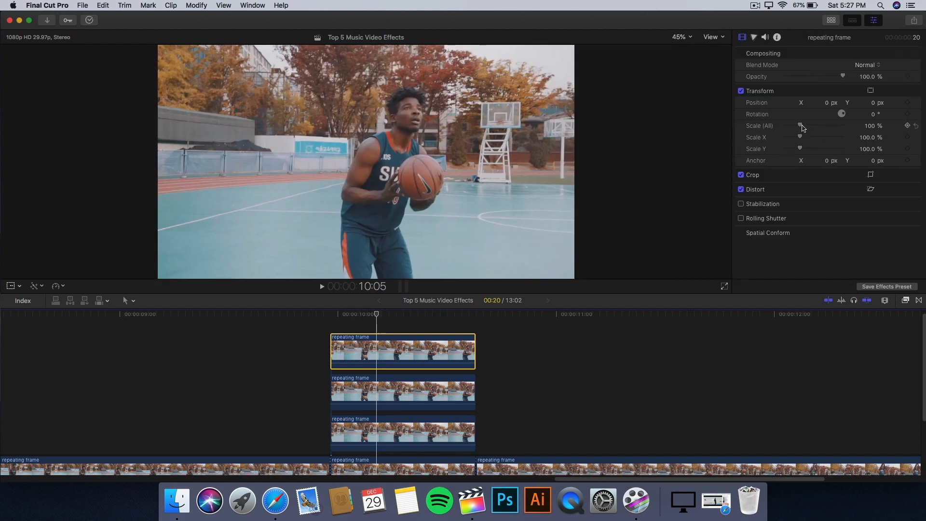
left_click_drag(802, 126, 795, 126)
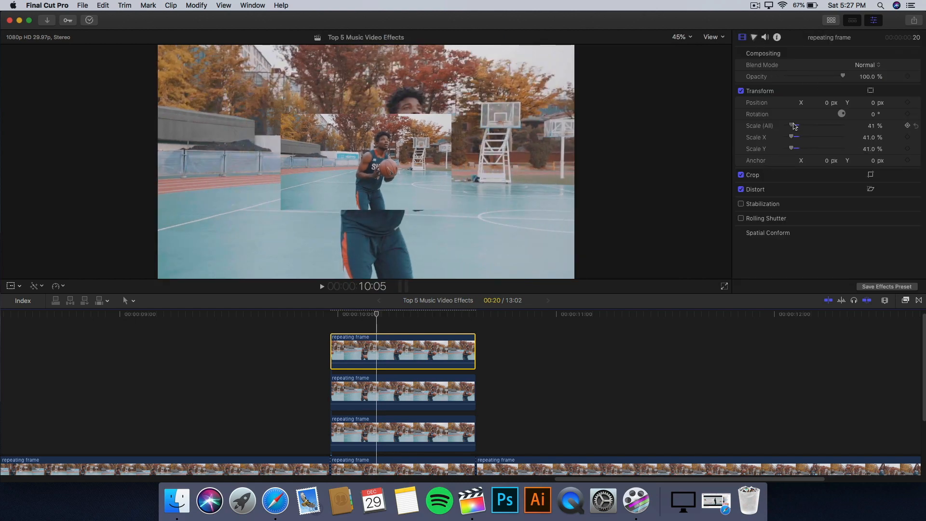
left_click(390, 392)
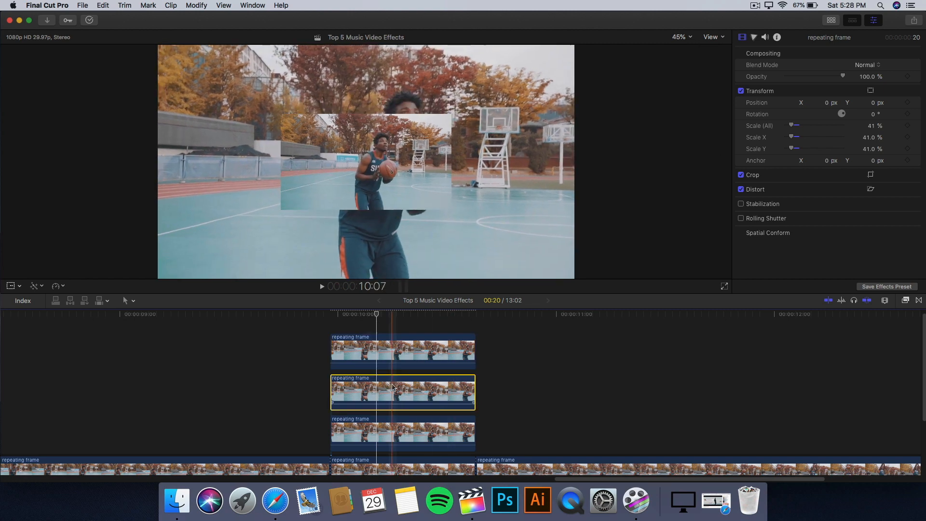
left_click_drag(801, 127, 794, 127)
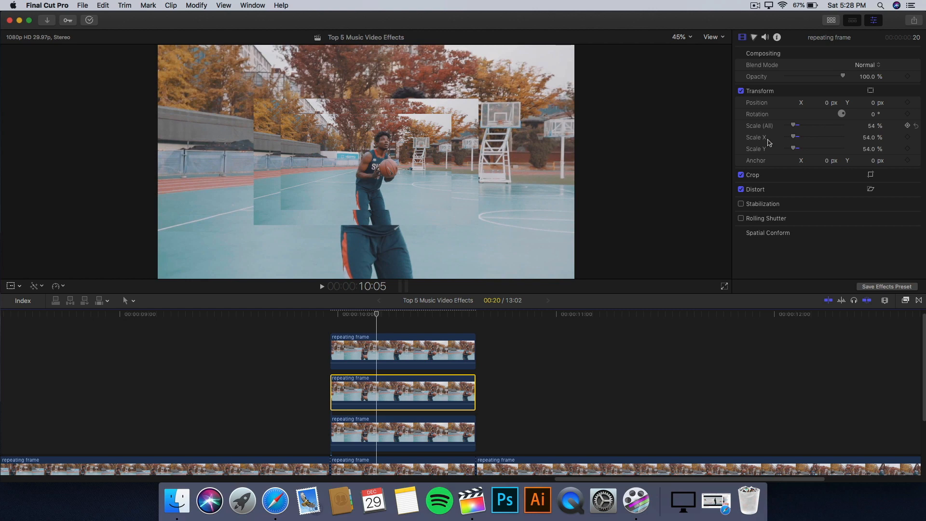
left_click(390, 433)
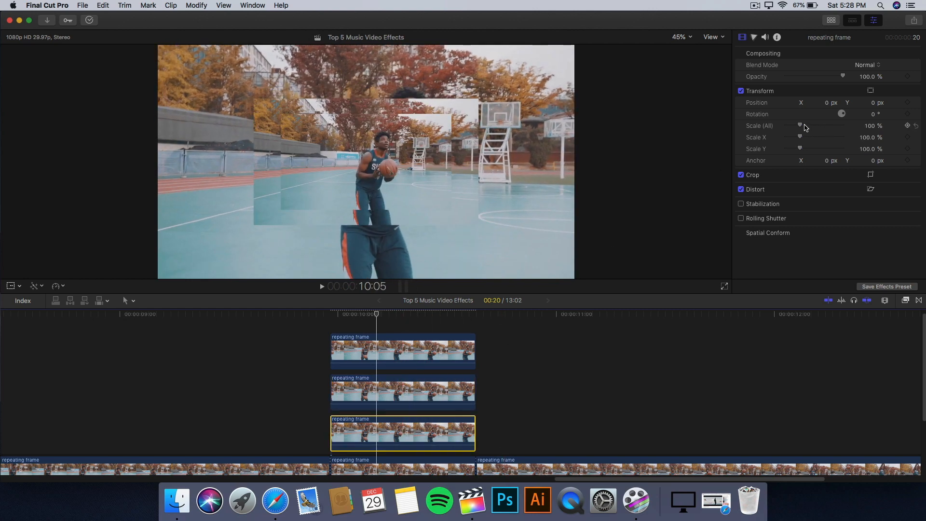
left_click_drag(803, 126, 798, 126)
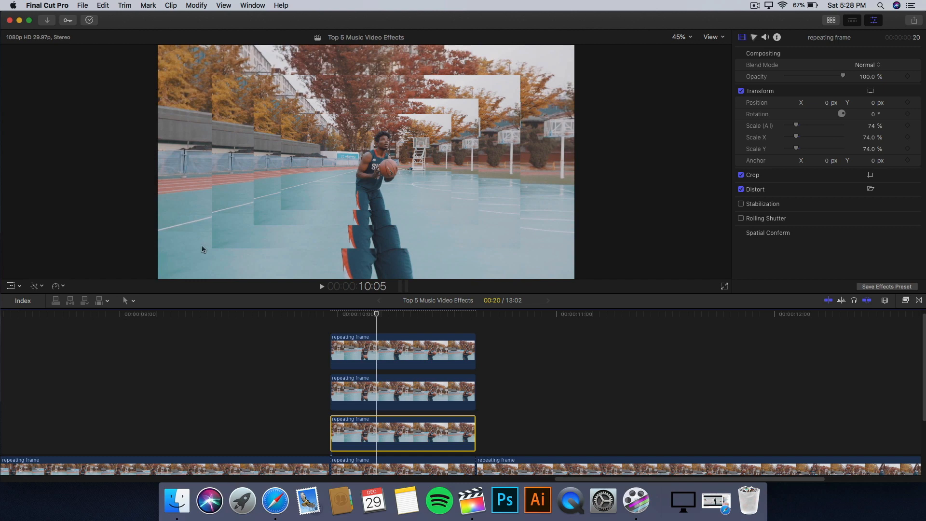
- Disable and re-enable the 20-frame section in the primary storyline to check its layer in the stack
scroll(390, 424, "down", 3)
left_click(390, 426)
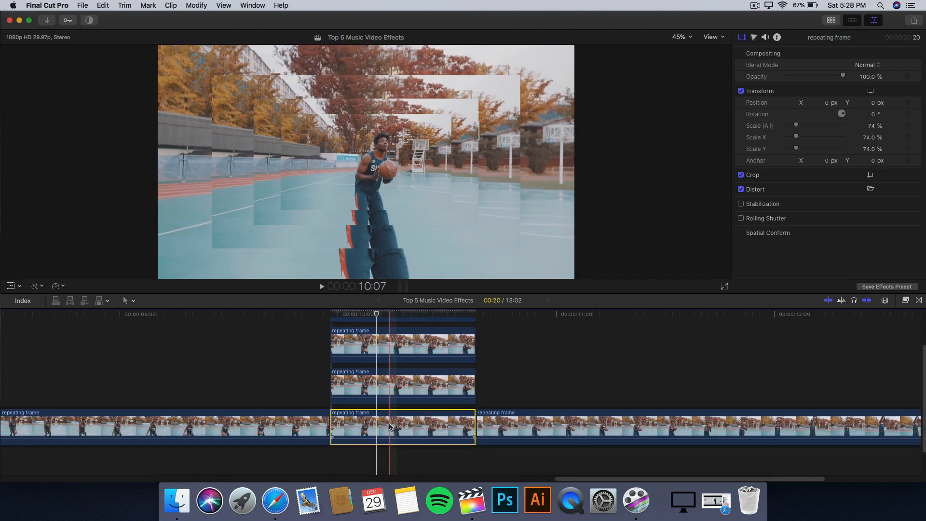
key("v")
key("v")
- Even out the frame spacing by enlarging the lowest connected copy, scaling the middle one to 64% and the top one to 48%
scroll(390, 426, "up", 3)
left_click(390, 427)
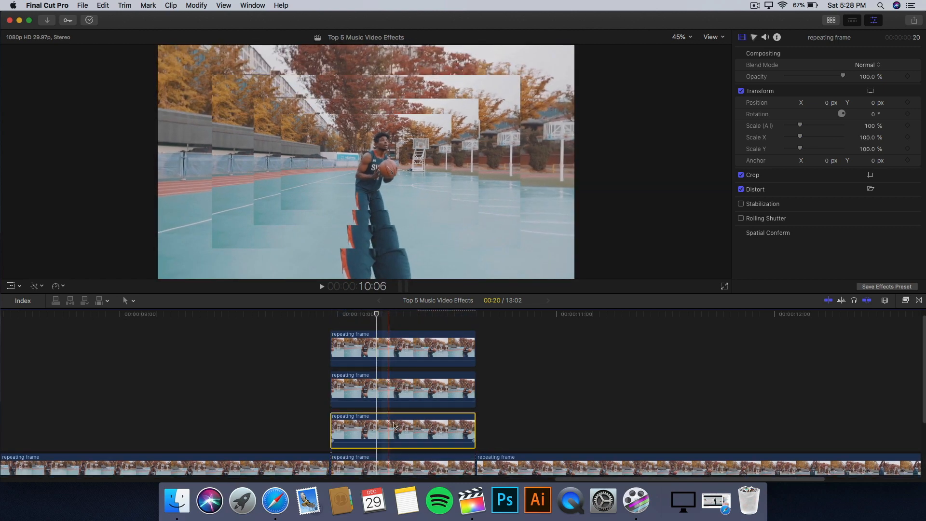
left_click_drag(797, 127, 797, 127)
left_click(399, 388)
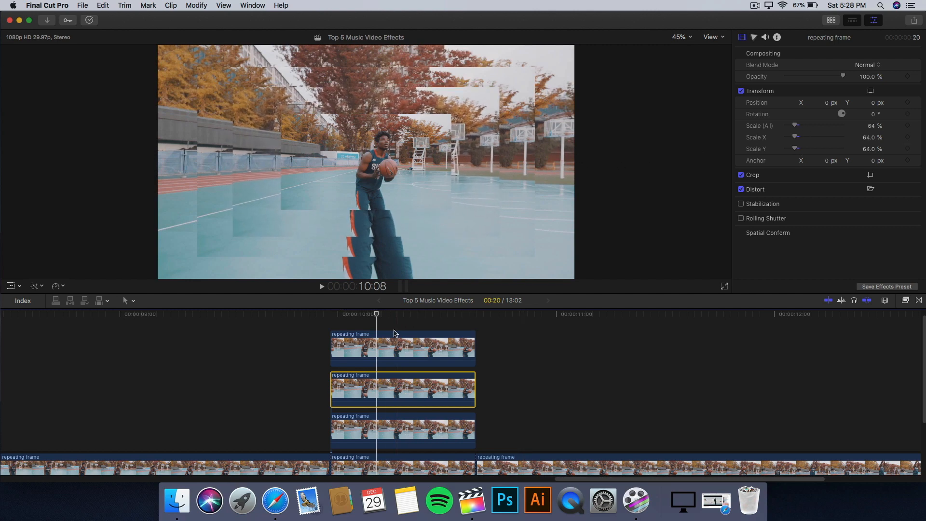
left_click(394, 332)
left_click_drag(793, 126, 795, 125)
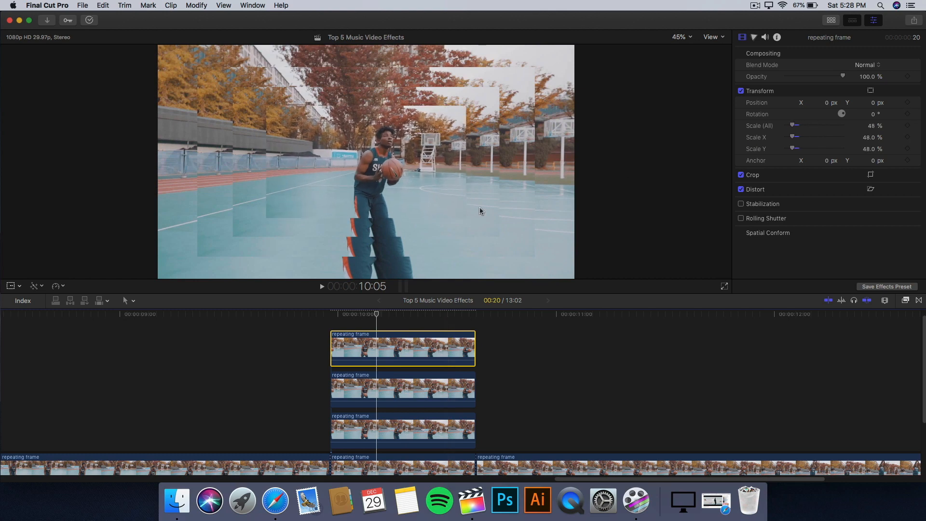
- Combine all four stacked 20-frame sections into a new compound clip named "clip"
scroll(325, 378, "down", 5)
left_click_drag(396, 436, 381, 357)
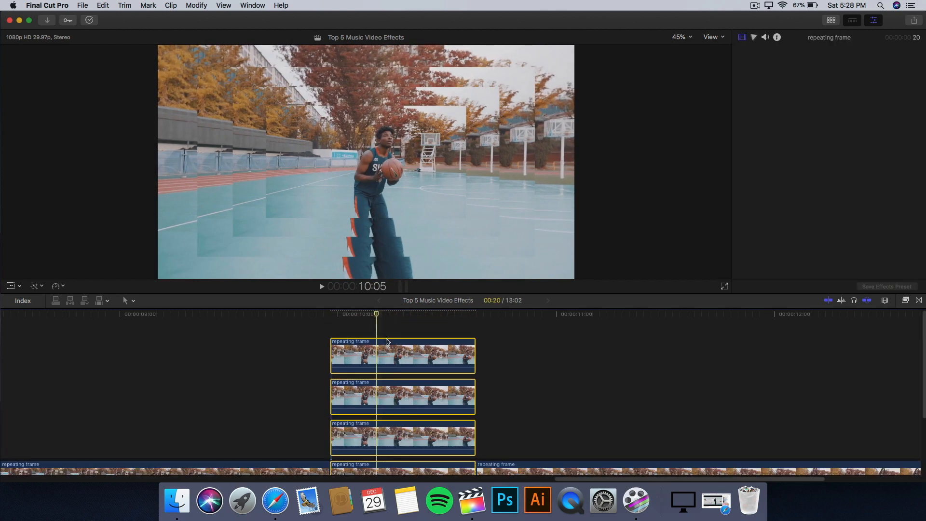
right_click(382, 357)
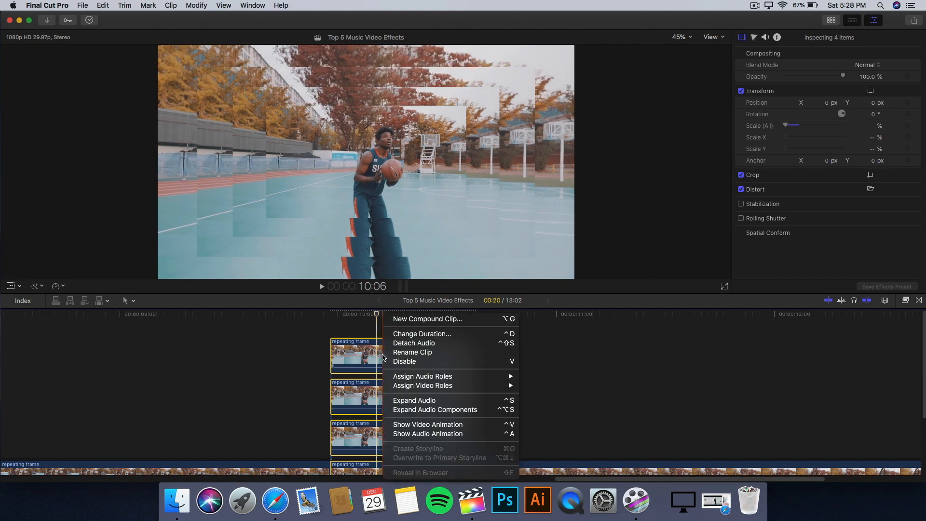
left_click(408, 319)
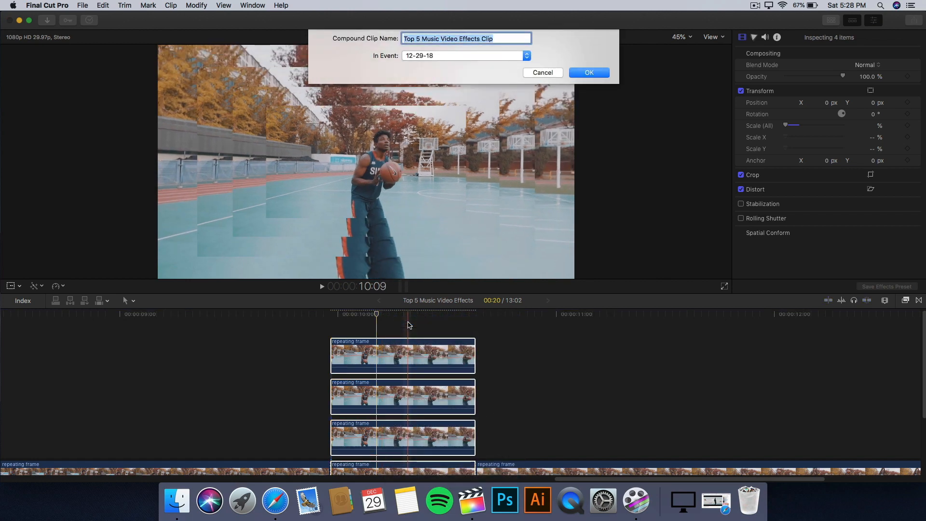
type("clip")
key("Return")
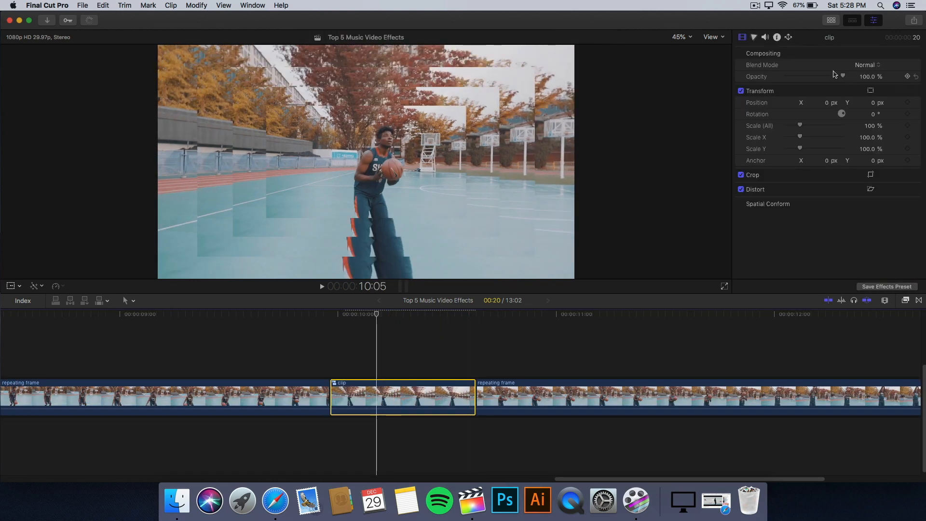
- Reopen the browser and add the Custom generator beneath the compound clip, starting at 9:29
left_click(831, 20)
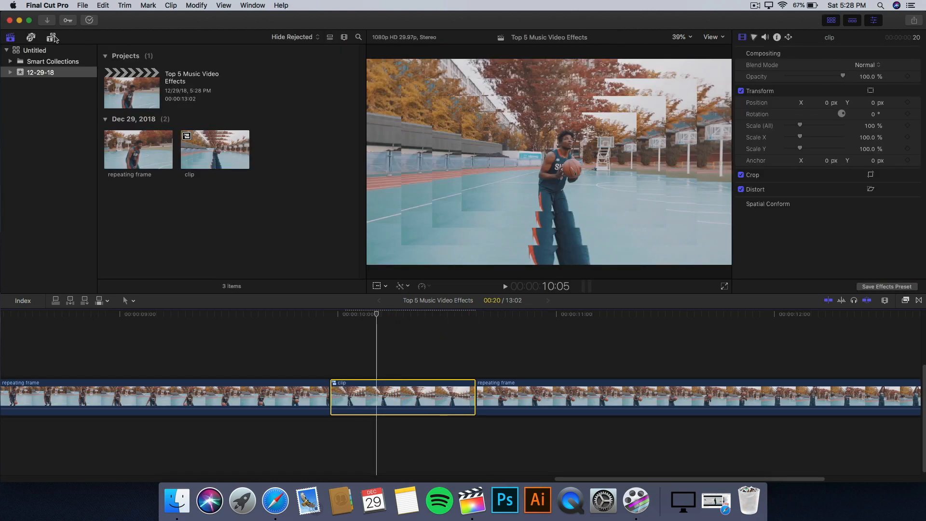
left_click(51, 38)
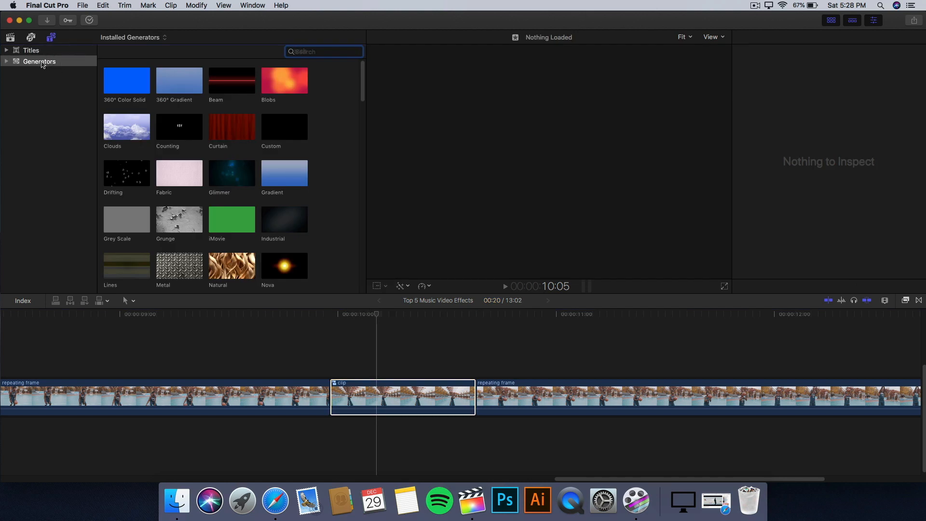
left_click_drag(284, 126, 333, 445)
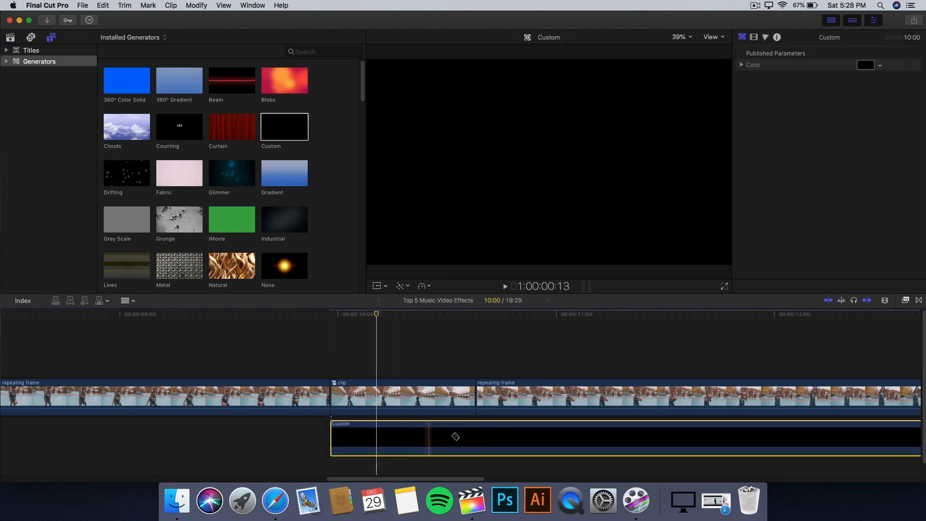
- Cut the Custom generator at the compound clip's end, delete the excess part and hide the browser
left_click(479, 430)
key("a")
left_click(510, 438)
key("Delete")
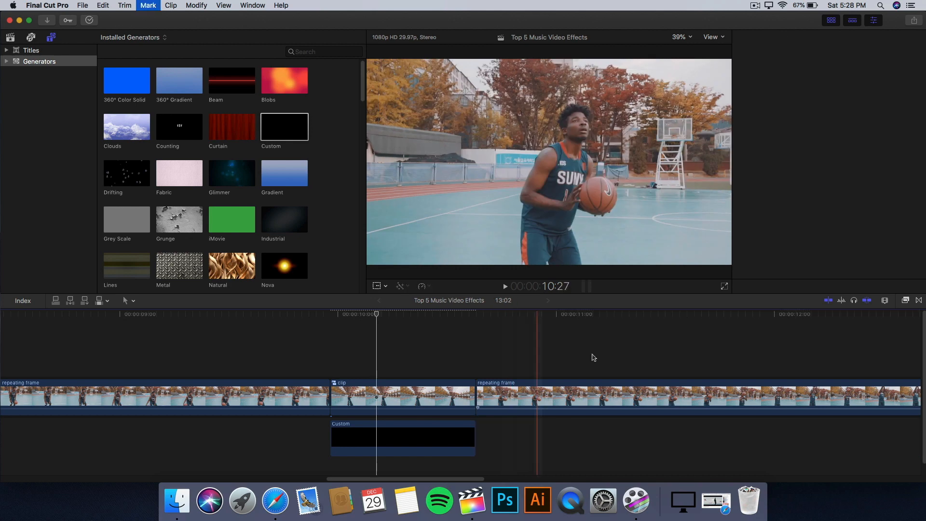
left_click(830, 21)
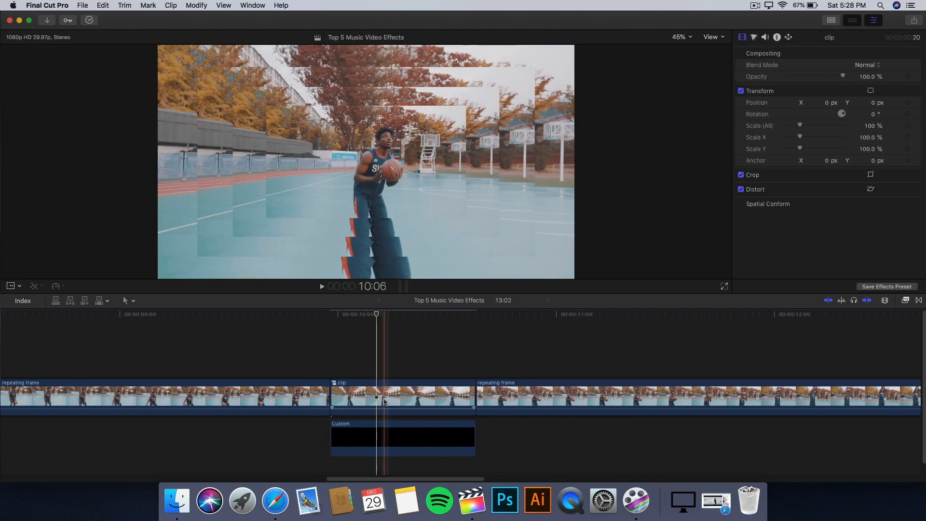
- Scale the compound clip down to 32% and change the Custom generator's color to light orange
left_click(376, 395)
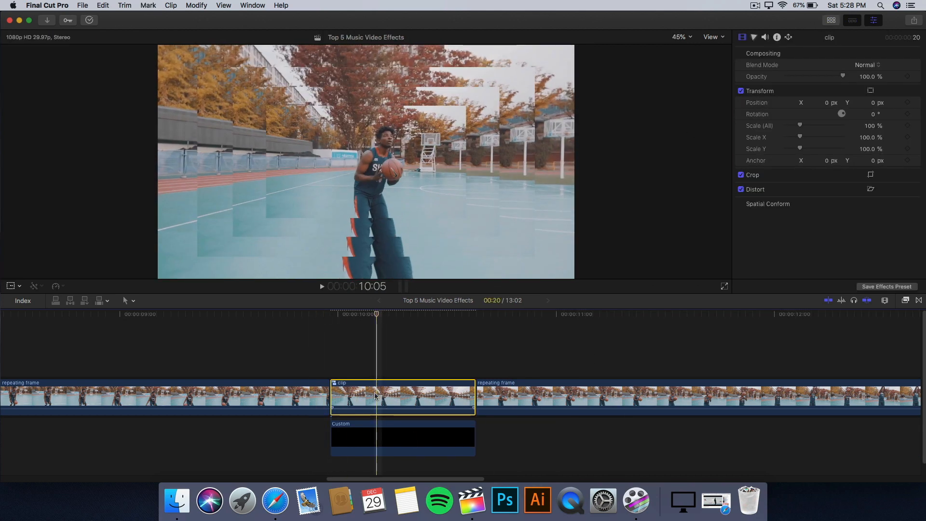
left_click_drag(799, 128, 790, 128)
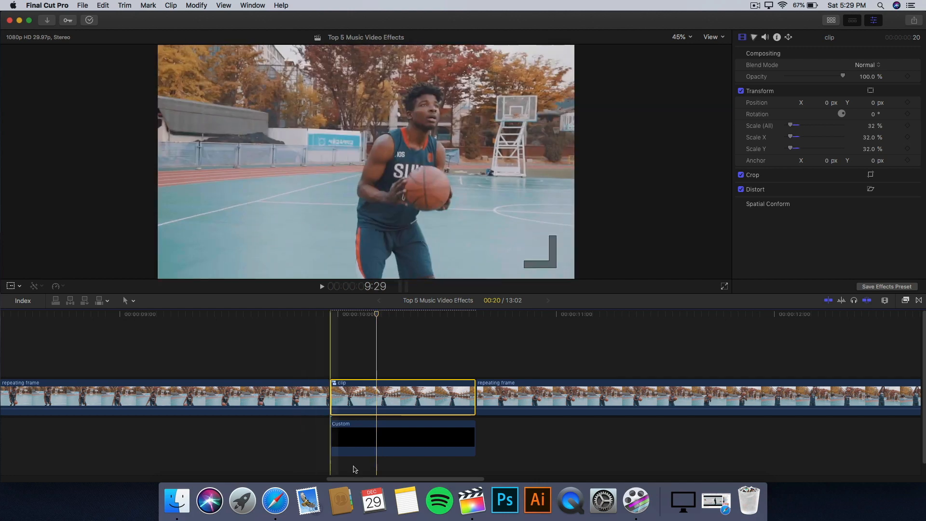
left_click(378, 438)
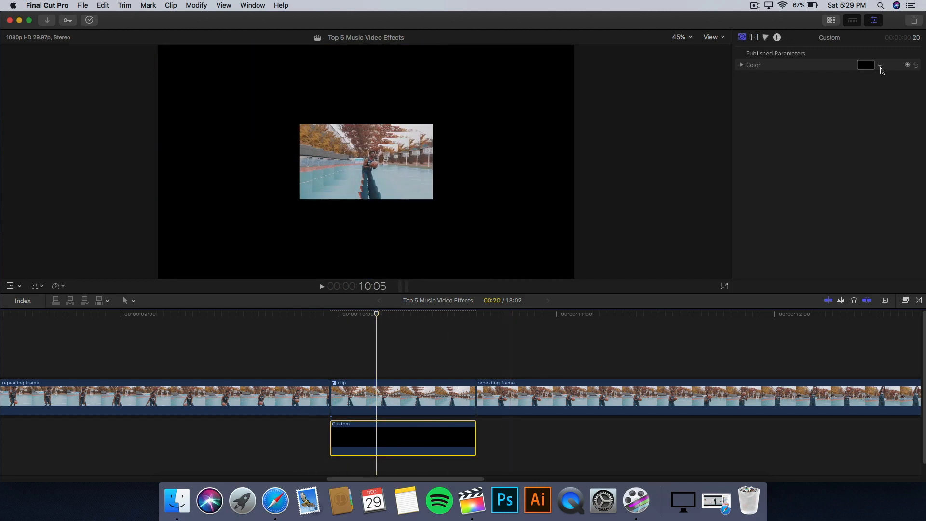
left_click(880, 67)
left_click_drag(870, 72, 831, 77)
- Add a Scale keyframe at 32% on the compound clip's first frame at 9:29
left_click(365, 389)
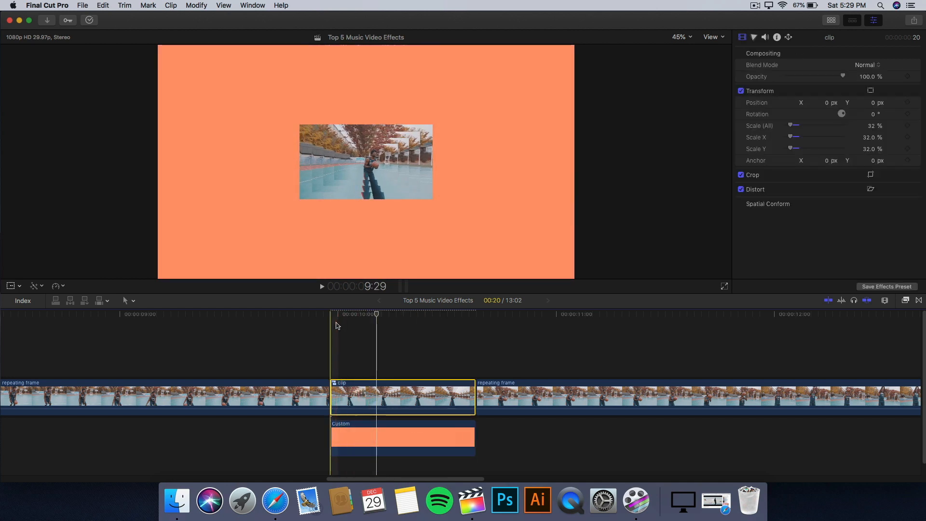
left_click(356, 314)
left_click_drag(354, 314, 336, 314)
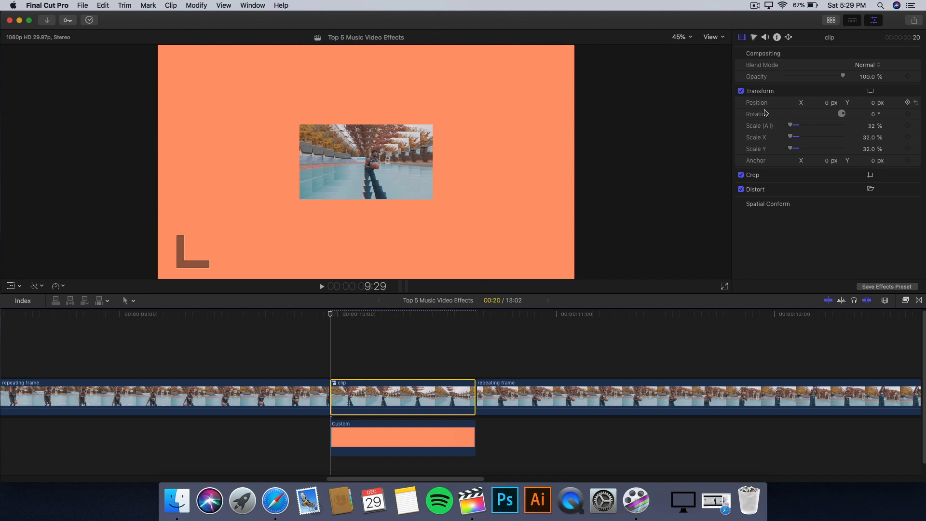
left_click(908, 126)
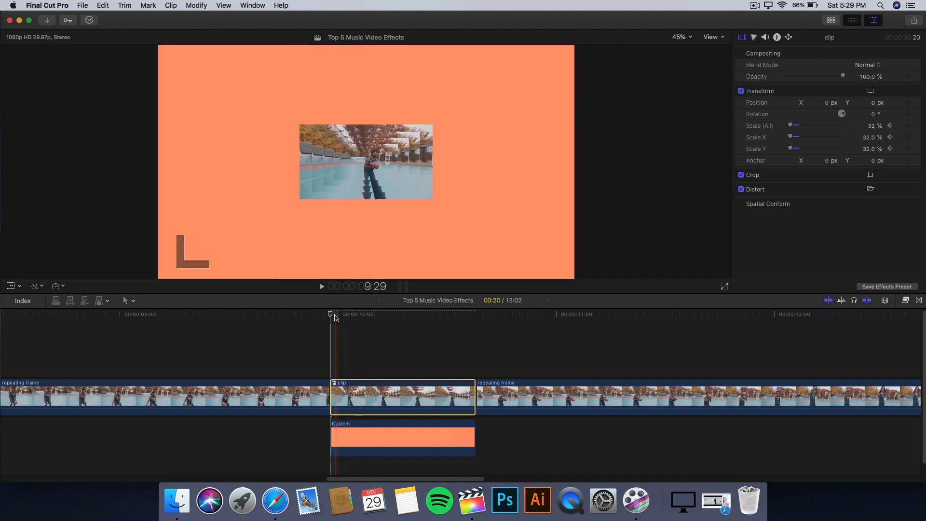
- Set the compound clip's scale to 208% on its last frame at 10:18 to keyframe the zoom-in
left_click_drag(451, 313, 478, 307)
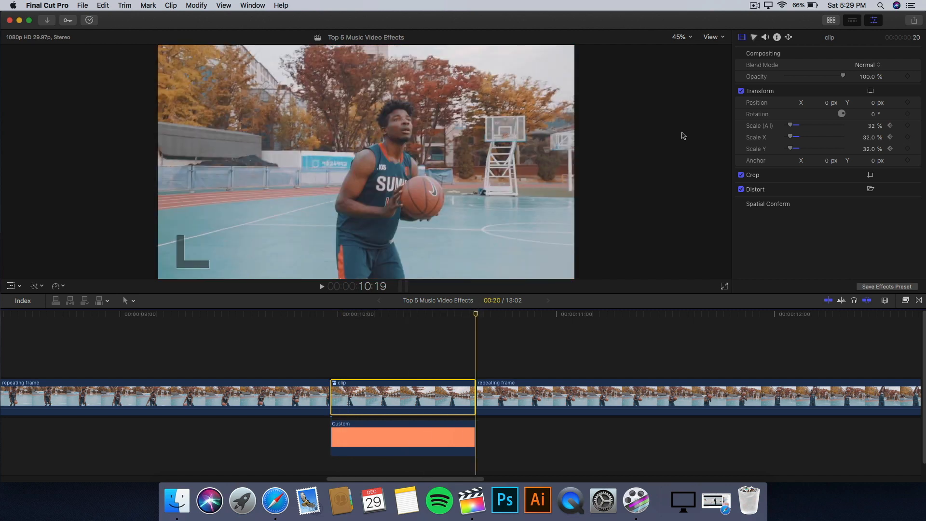
key("Left")
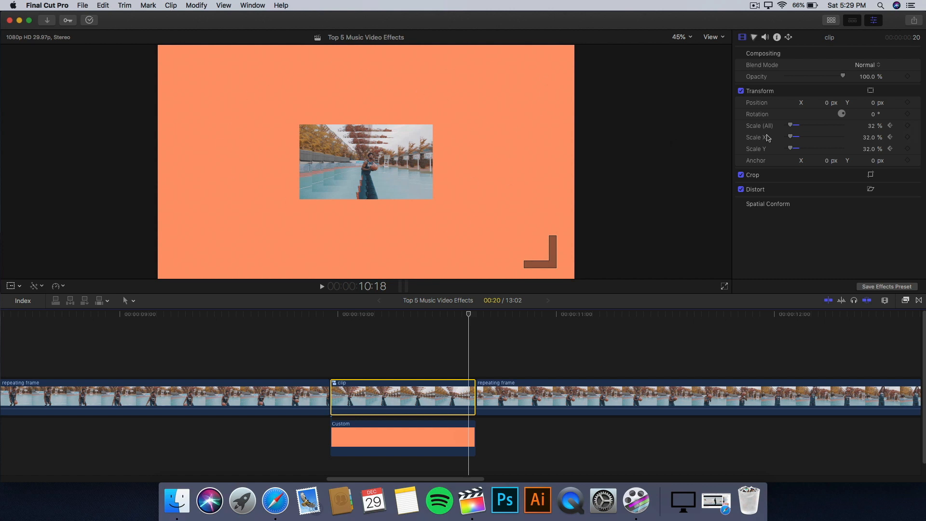
left_click_drag(791, 126, 815, 127)
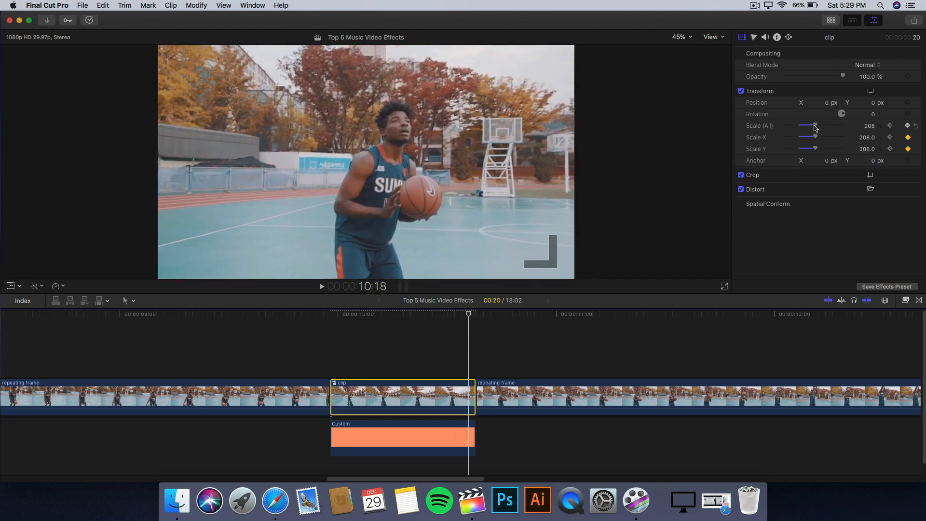
- Render the whole project and play back the repeating frame effect from 9:21
left_click_drag(401, 314, 325, 316)
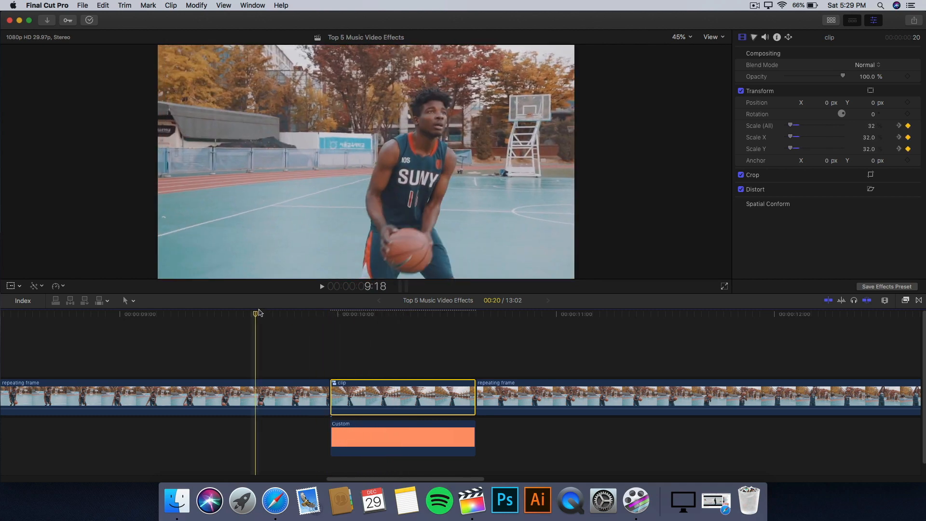
key("space")
left_click_drag(318, 317, 273, 314)
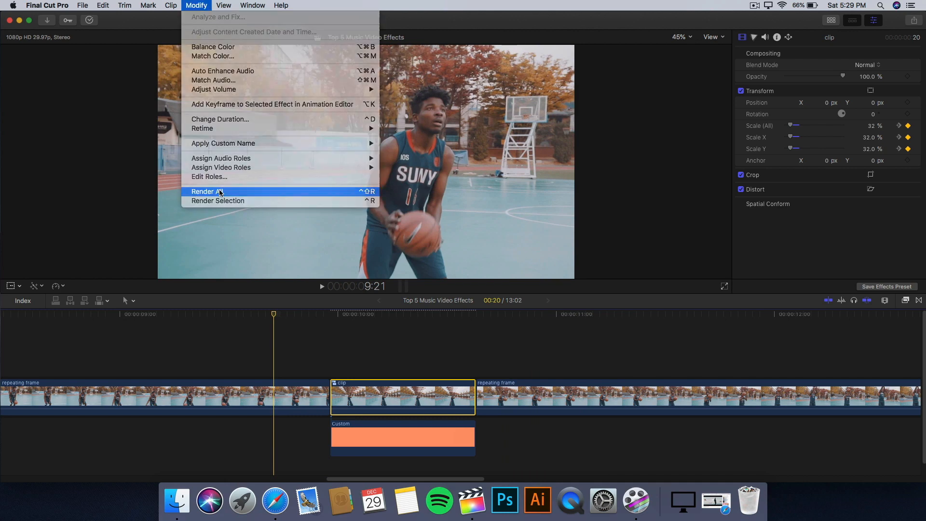
left_click(219, 192)
key("space")
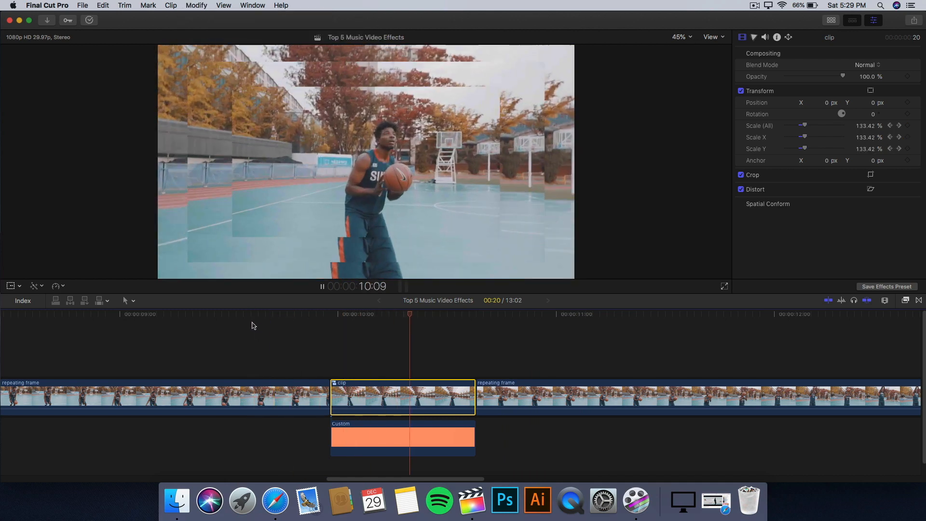
key("space")
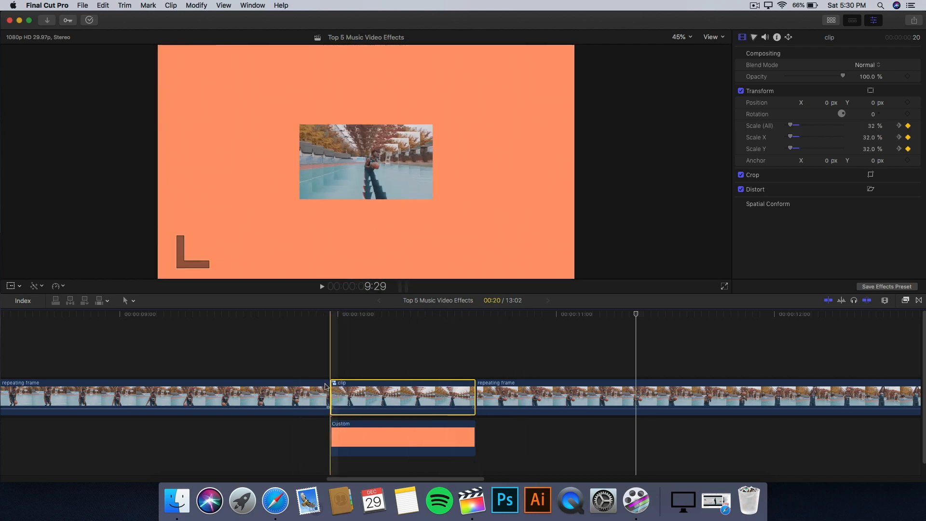
- Play back the repeating frame zoom from 9:29 to check the effect
key("space")
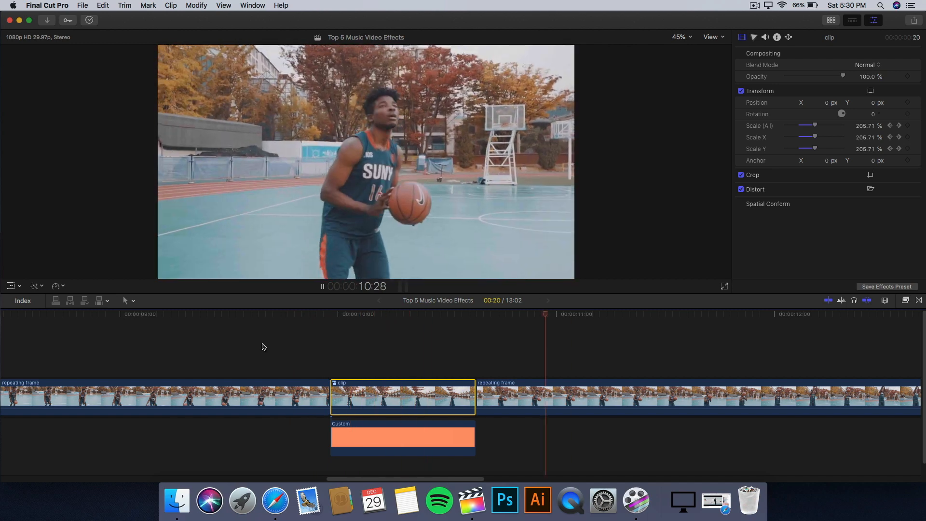
key("space")
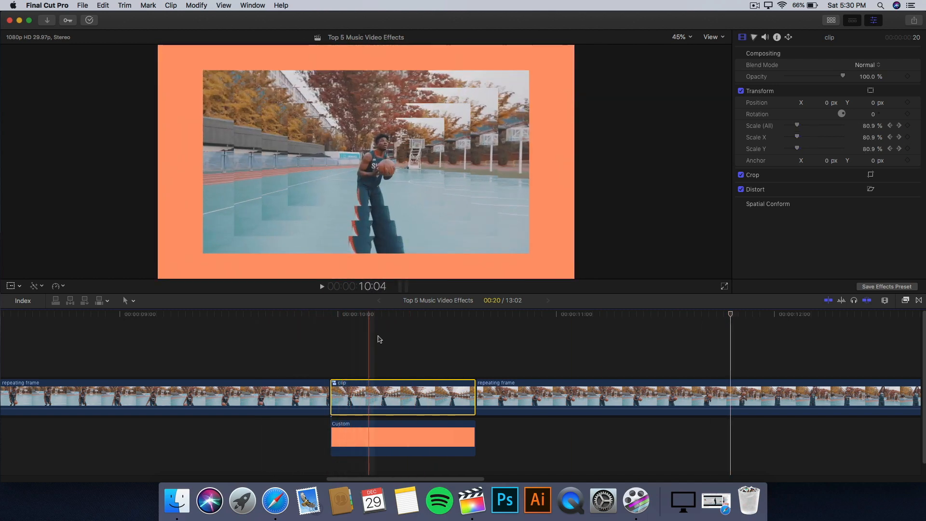
key("space")
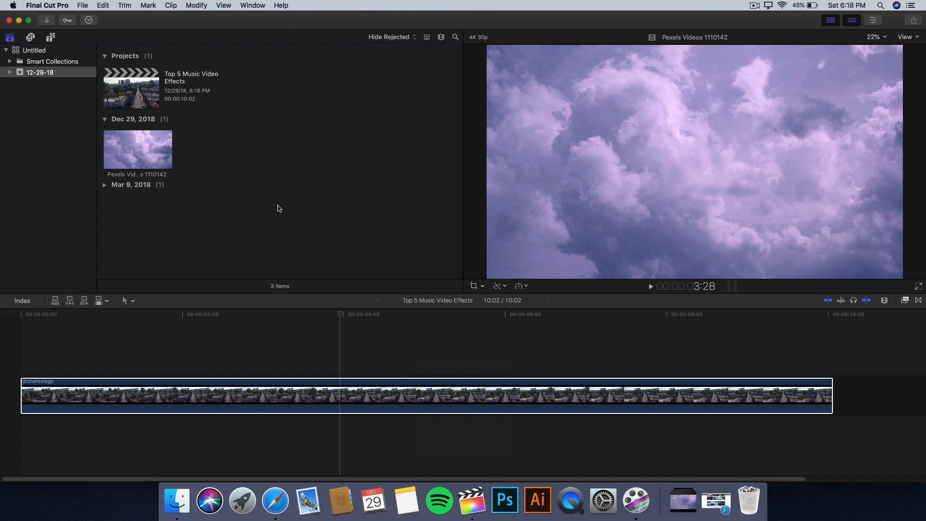
- Scrub through the drone footage between about 1:27 and 5:13 to examine its sky, and park the playhead at 5:10
left_click_drag(340, 316, 224, 324)
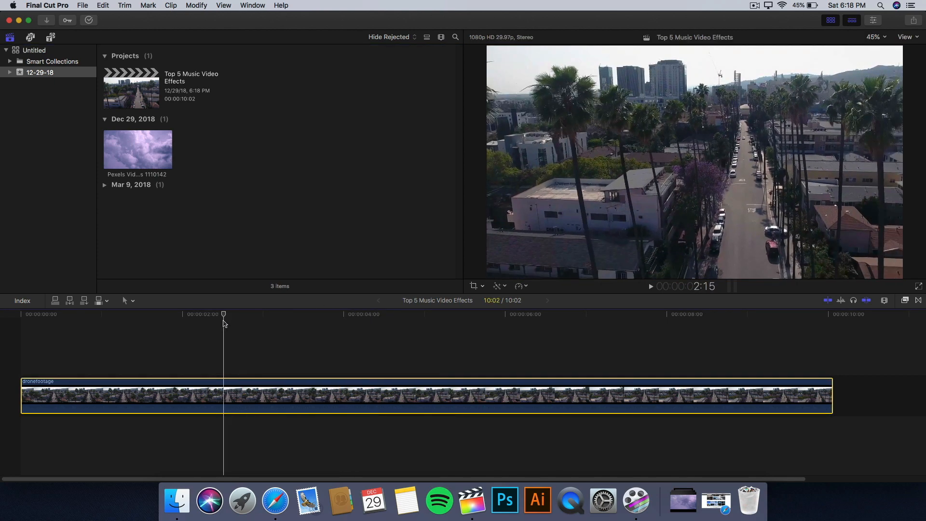
left_click(140, 163)
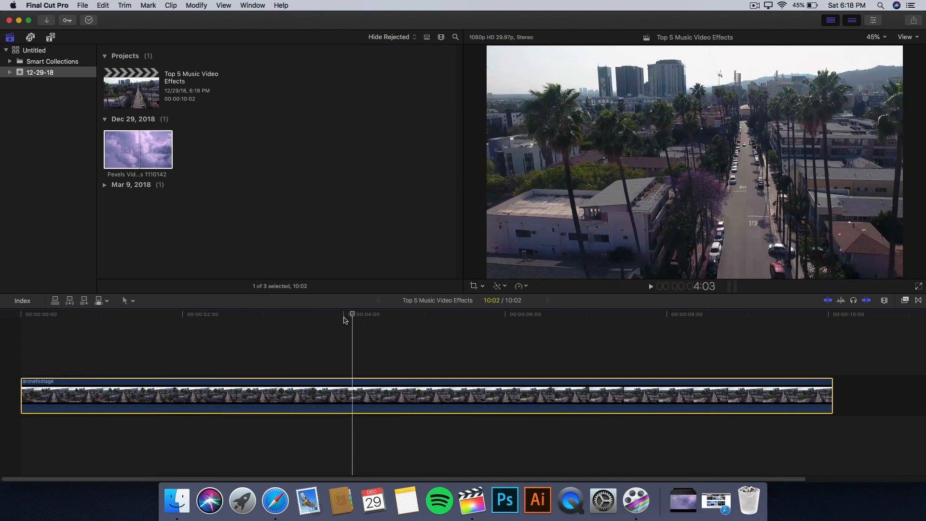
left_click(267, 325)
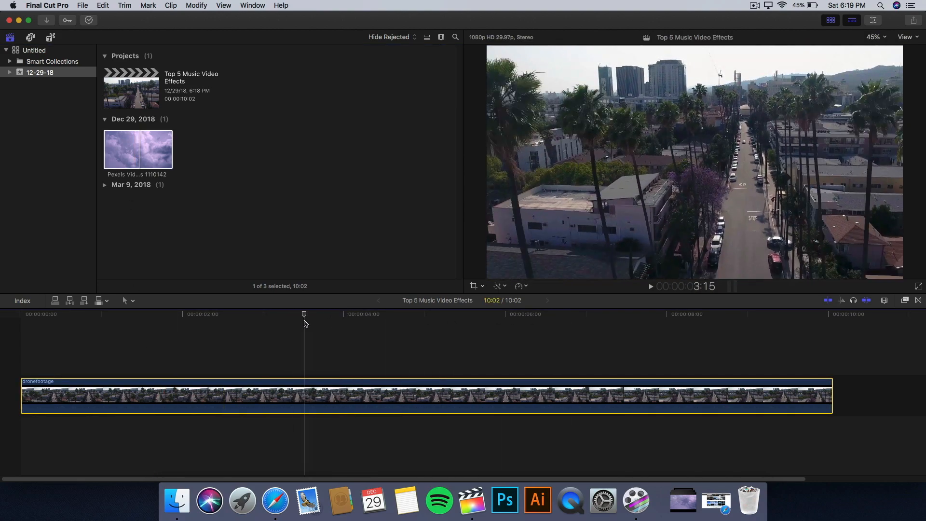
left_click(299, 323)
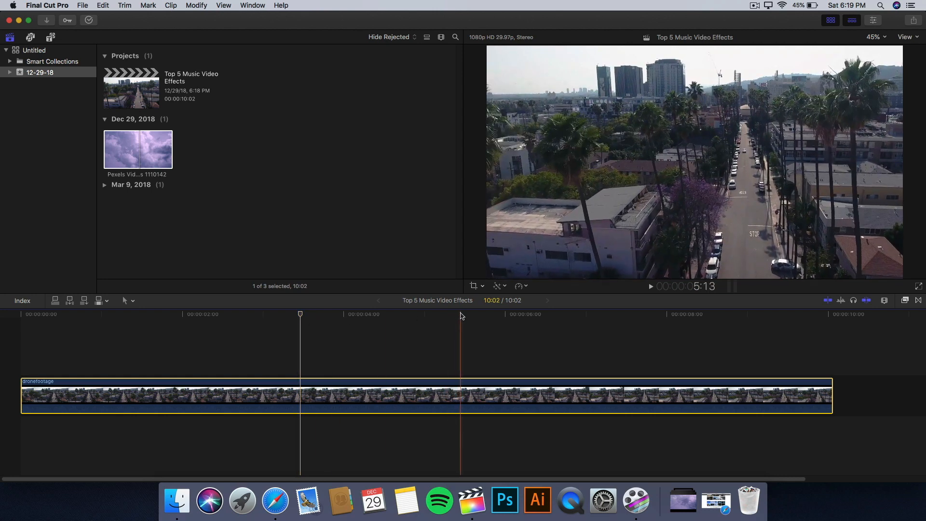
left_click_drag(449, 314, 175, 329)
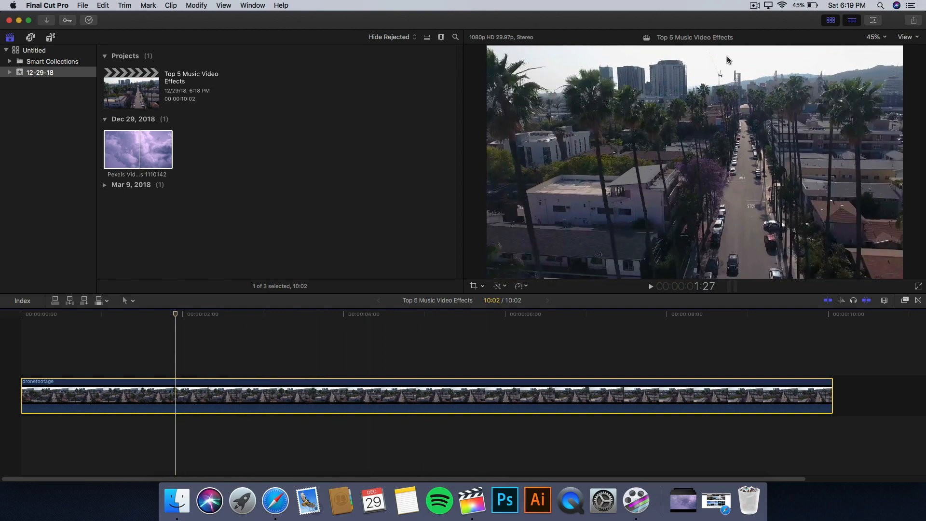
left_click(462, 313)
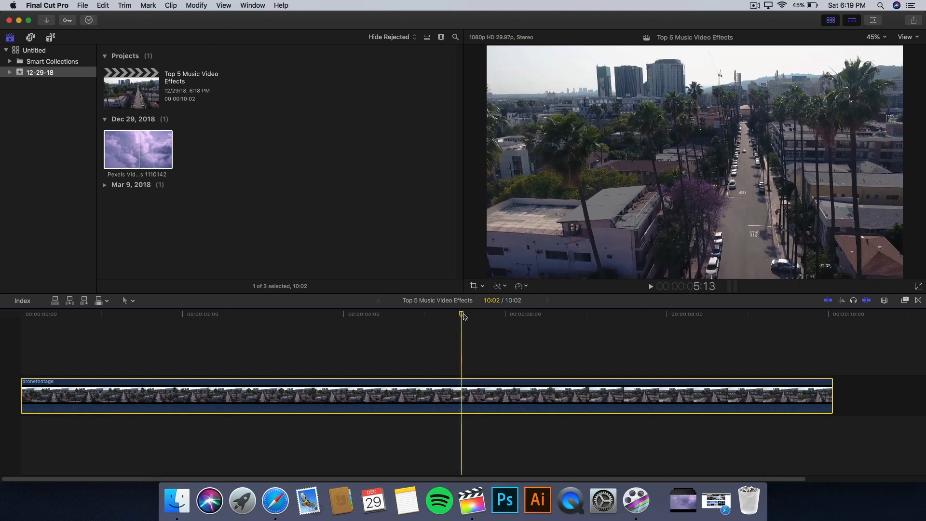
left_click_drag(463, 316, 452, 316)
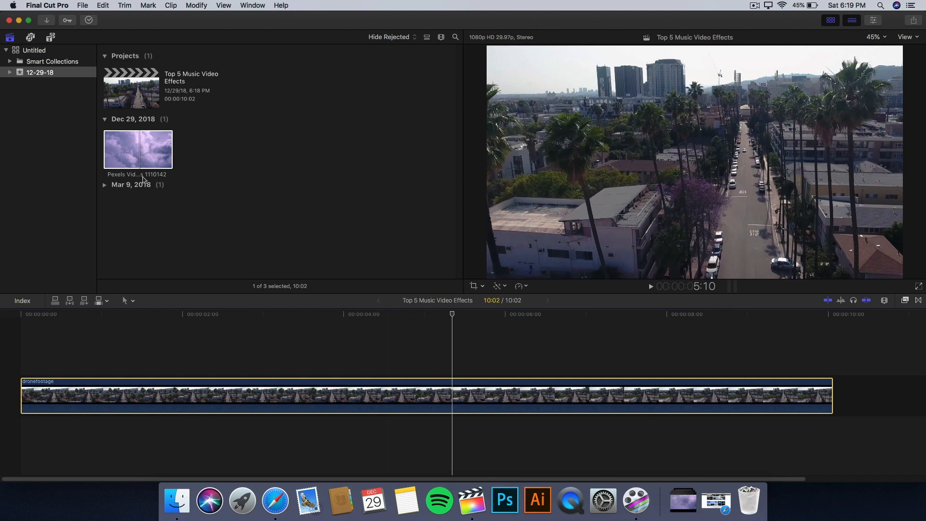
- Place the Pexels Videos 1110142 cloud clip beneath the dronefootage clip and apply the Luma Keyer effect to dronefootage
left_click_drag(143, 179, 77, 437)
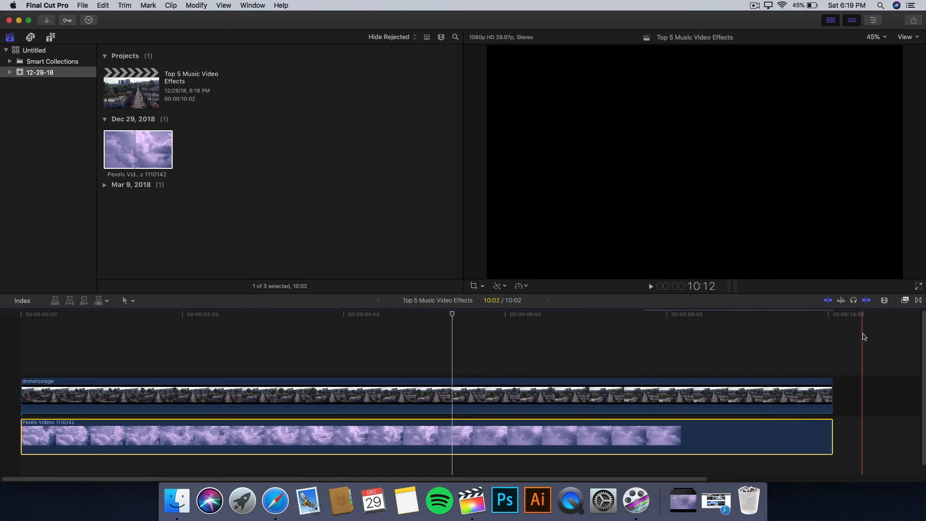
left_click(905, 300)
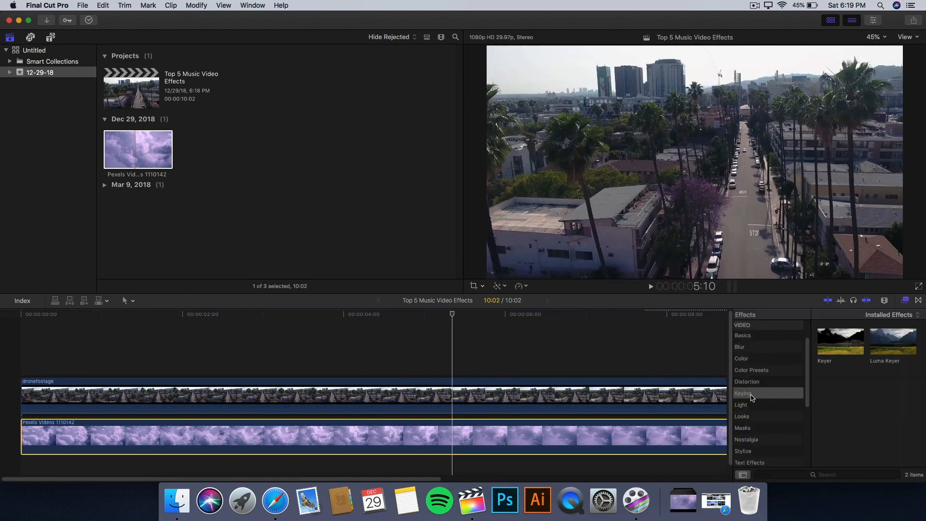
left_click_drag(874, 346, 330, 401)
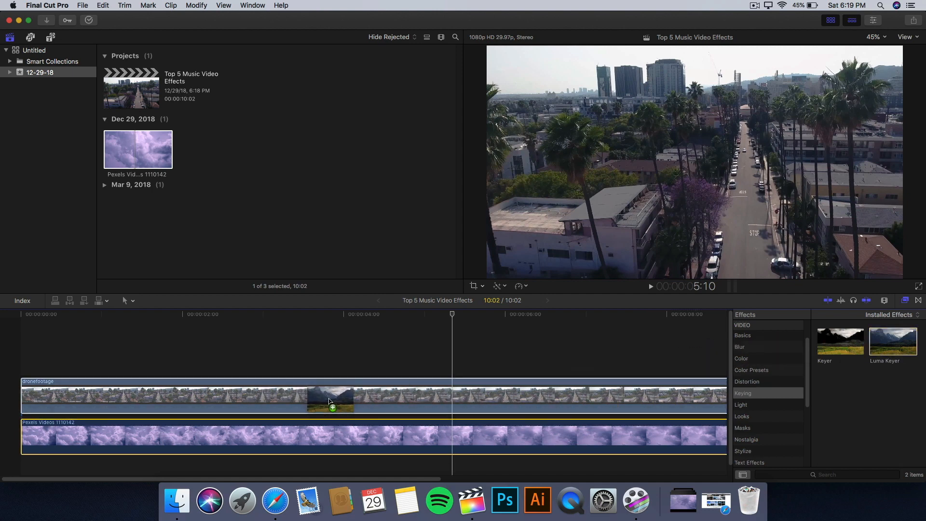
left_click_drag(329, 402, 330, 401)
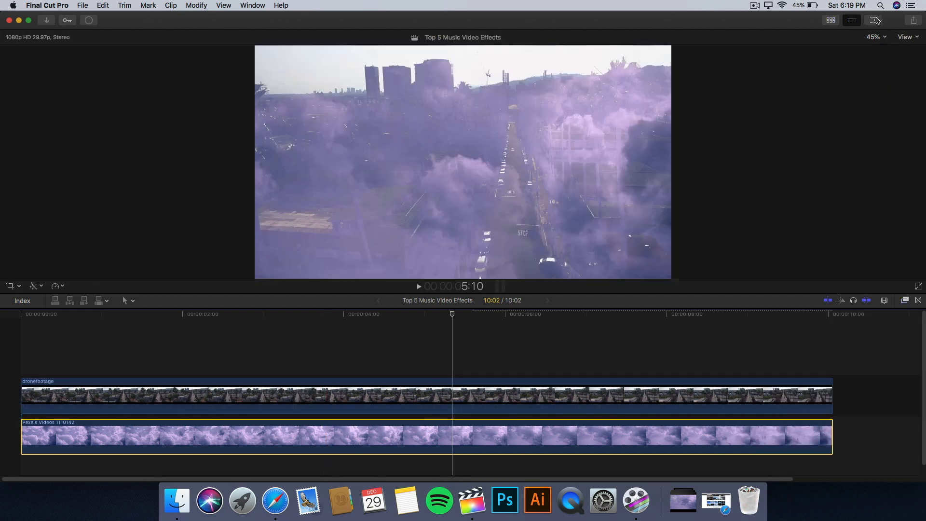
- Invert the Luma Keyer on dronefootage and narrow its luma range toward the bright end so that only the sky is keyed out
left_click(873, 21)
left_click(340, 395)
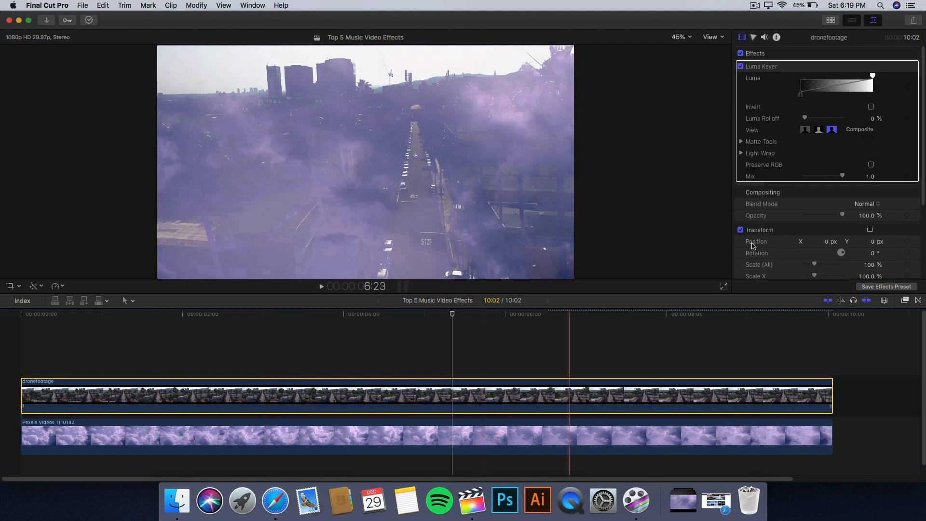
left_click(741, 66)
left_click(741, 67)
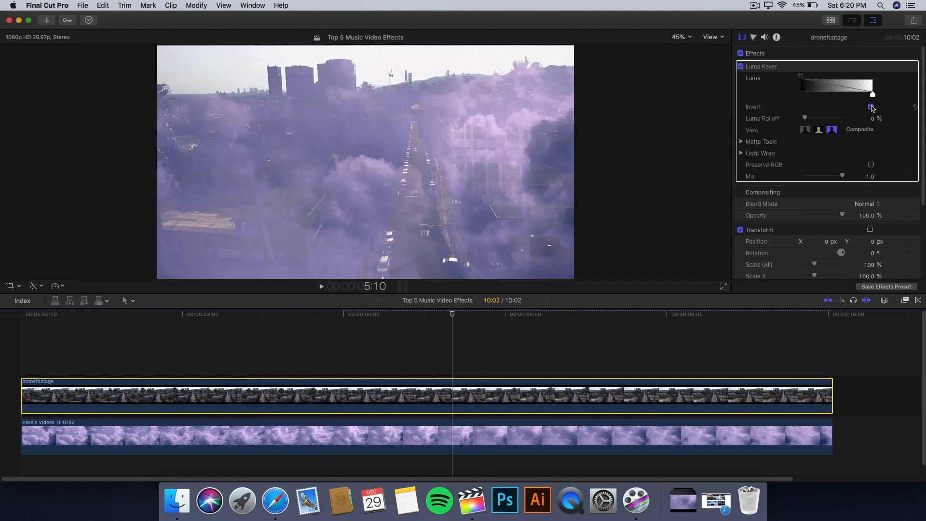
left_click(871, 106)
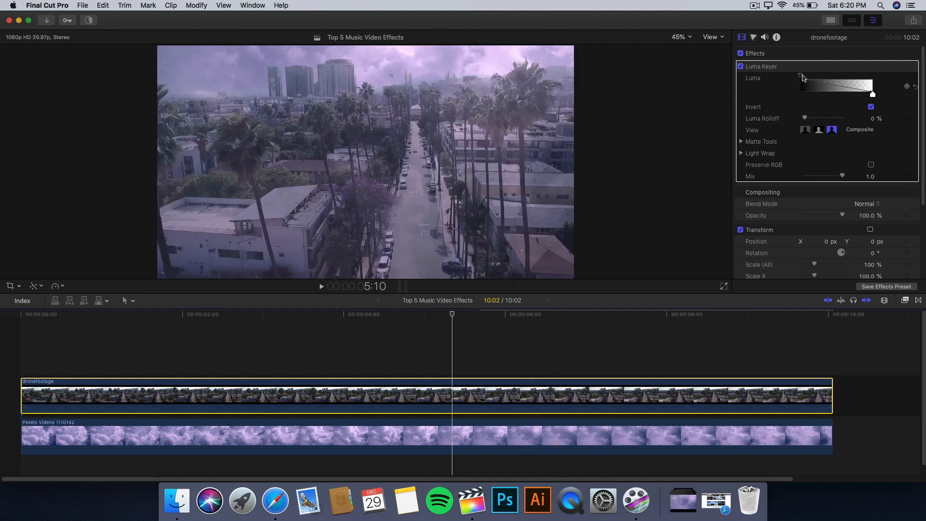
left_click_drag(802, 77, 833, 77)
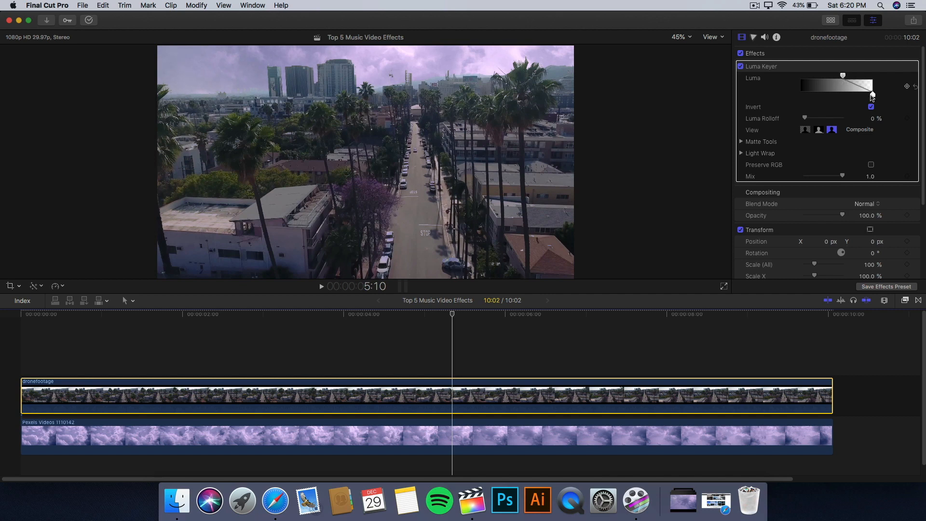
left_click_drag(872, 95, 854, 95)
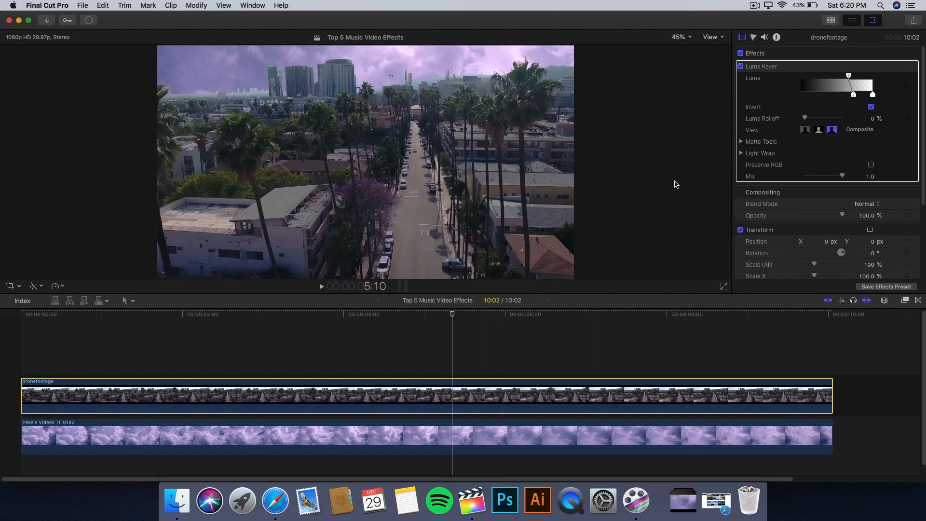
- Lower the cloud clip's Shadows exposure to -51% with a Color Board correction
left_click(371, 441)
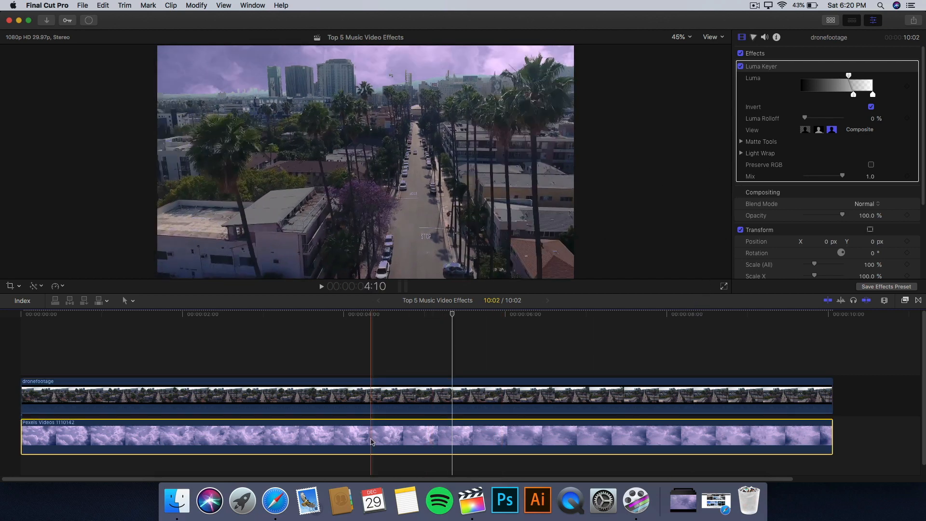
left_click(753, 37)
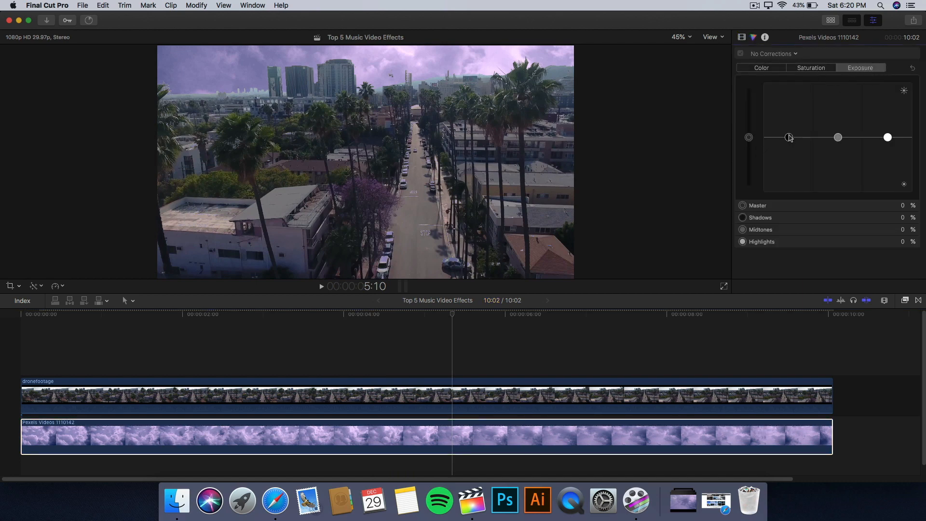
left_click_drag(789, 137, 789, 165)
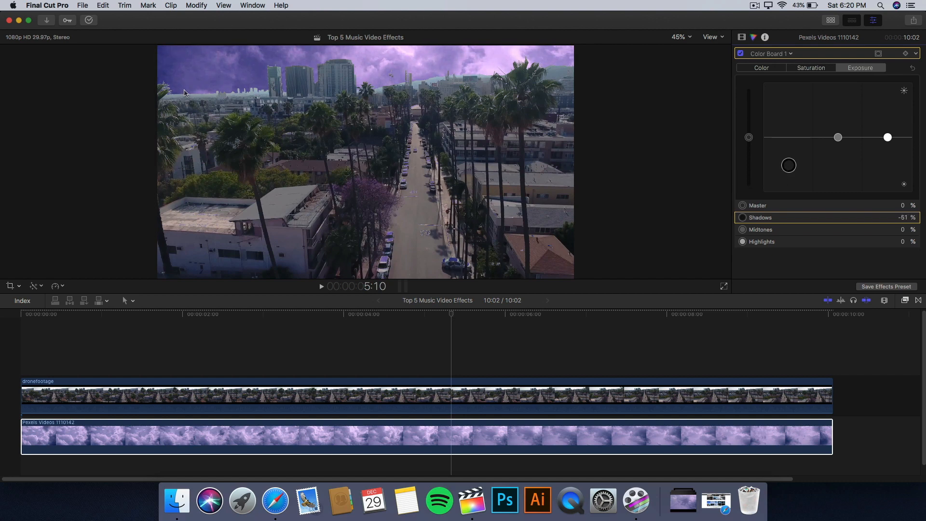
- Refine dronefootage's Luma Keyer matte with Fill Holes 5.0, Edge Distance 10.0 and a lower Levels white point, and play back the sky replacement
left_click(492, 395)
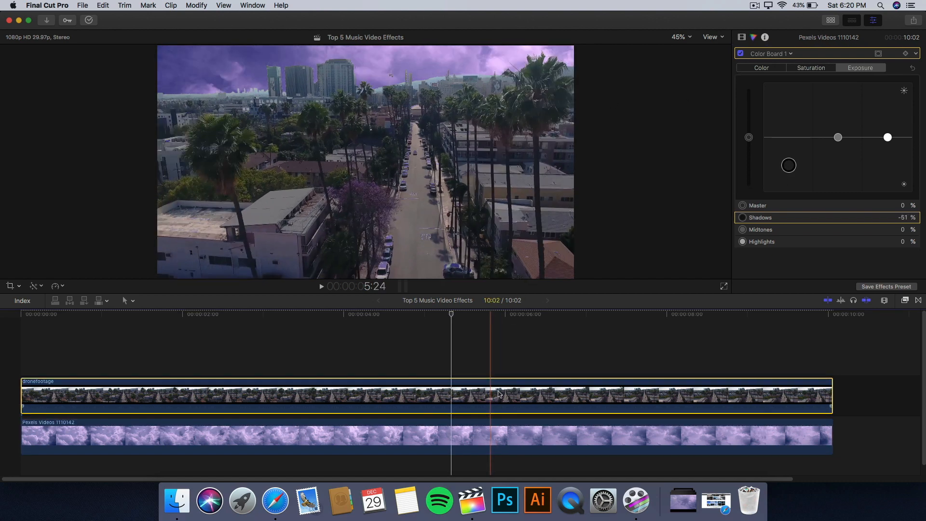
left_click(742, 38)
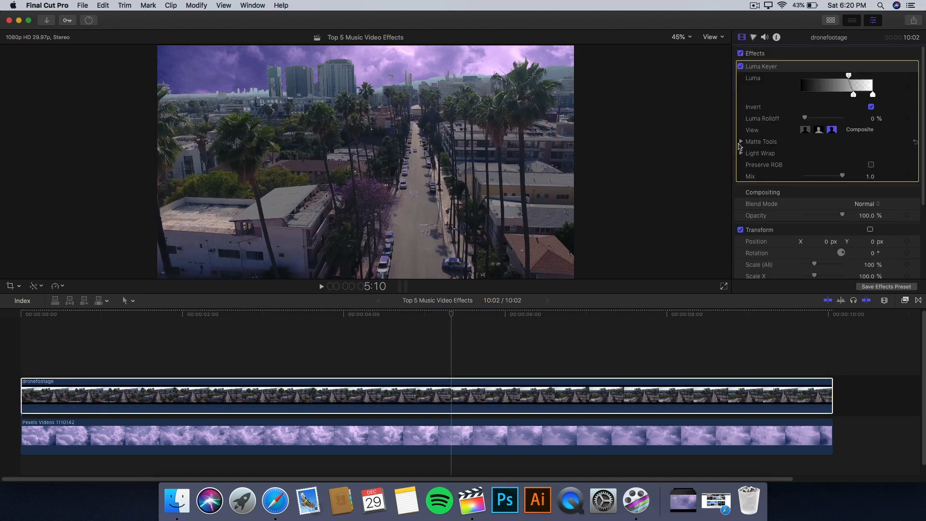
left_click(740, 142)
scroll(764, 151, "down", 1)
mouse_move(805, 151)
left_mouse_down()
mouse_move(826, 149)
mouse_move(799, 151)
left_mouse_up()
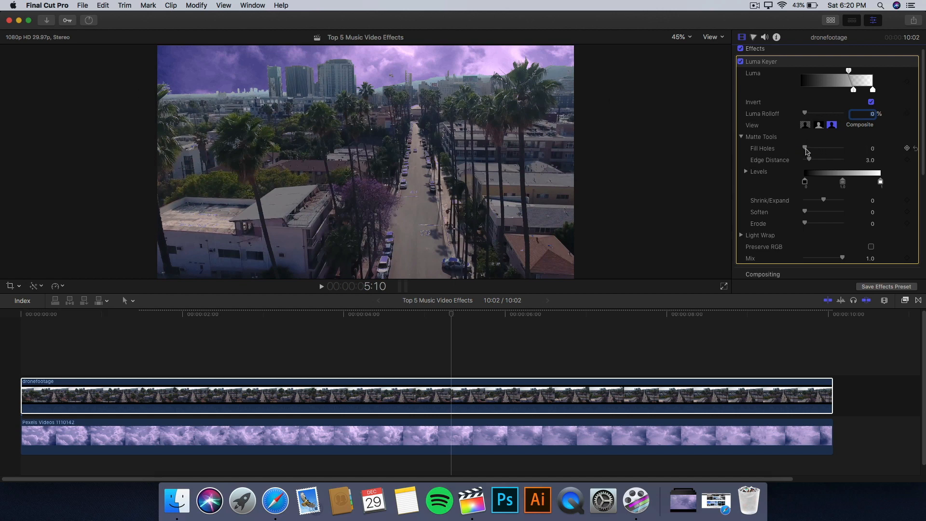
left_click_drag(805, 149, 822, 150)
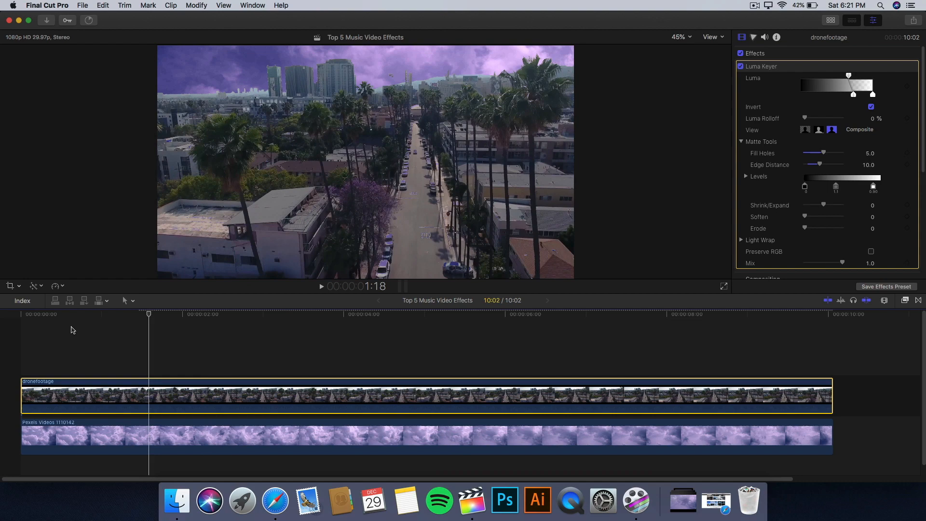
left_click(61, 319)
key("space")
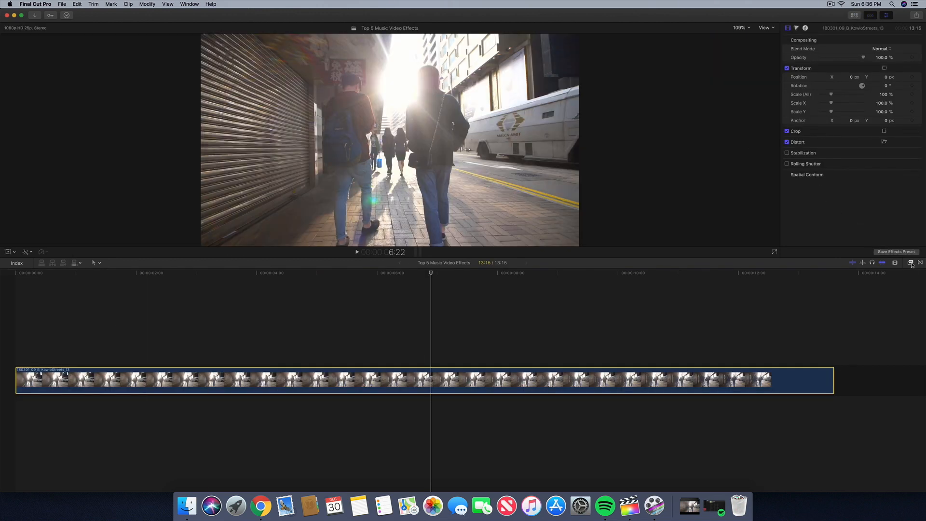
- Apply the Draw Mask effect to the street clip and trace a closed linear mask around the walking man's backpack
left_click(910, 263)
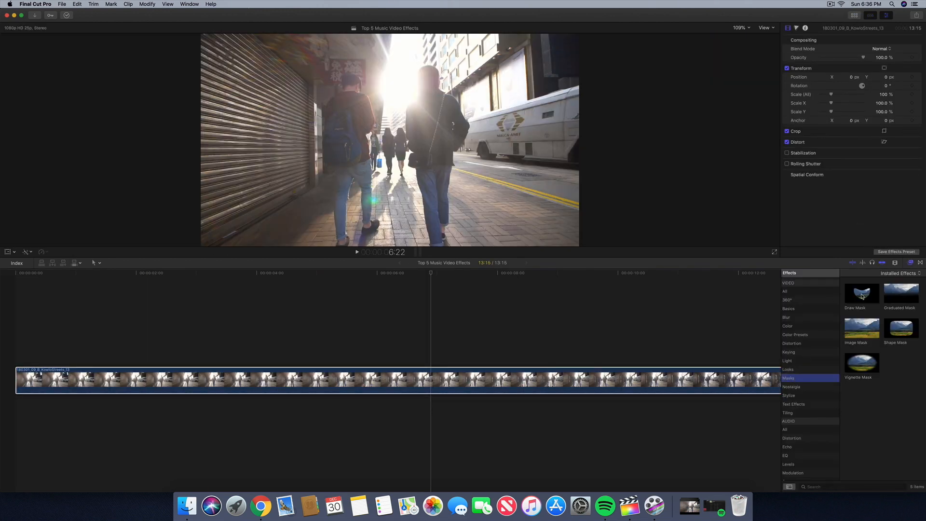
left_click_drag(862, 293, 464, 384)
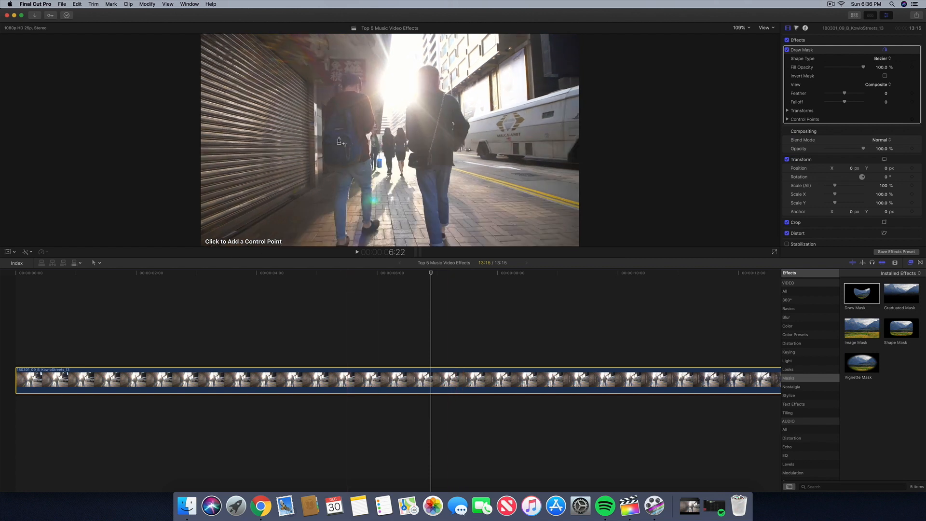
left_click(361, 157)
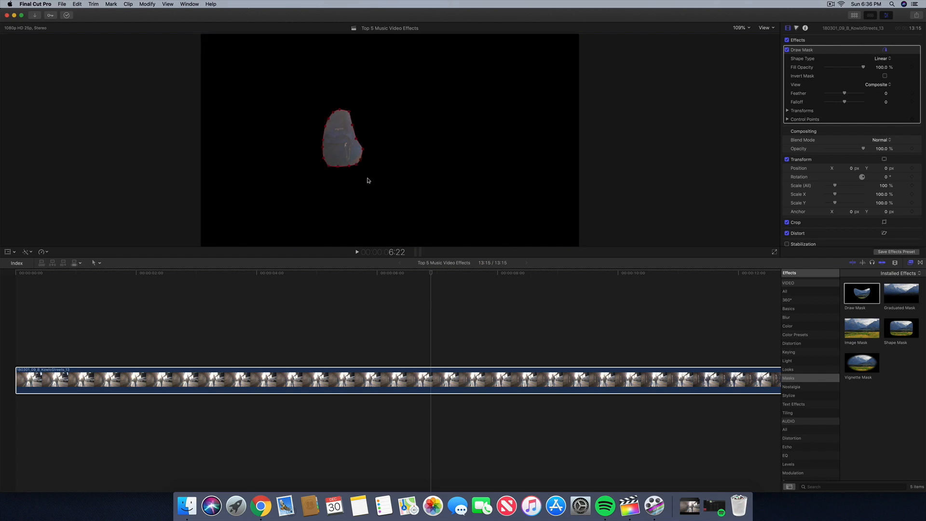
- Duplicate the masked street clip onto the track above and delete the Draw Mask from the lower copy
left_click(379, 404)
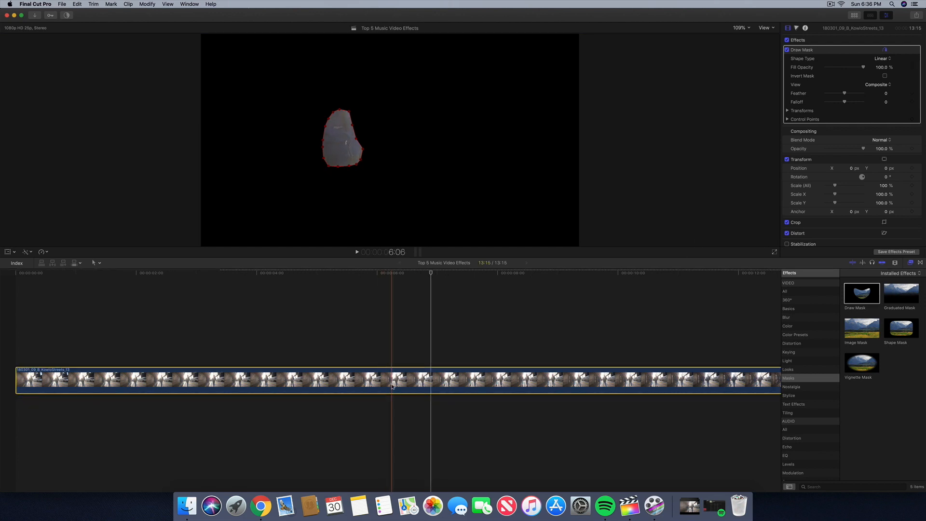
left_click_drag(392, 386, 392, 354)
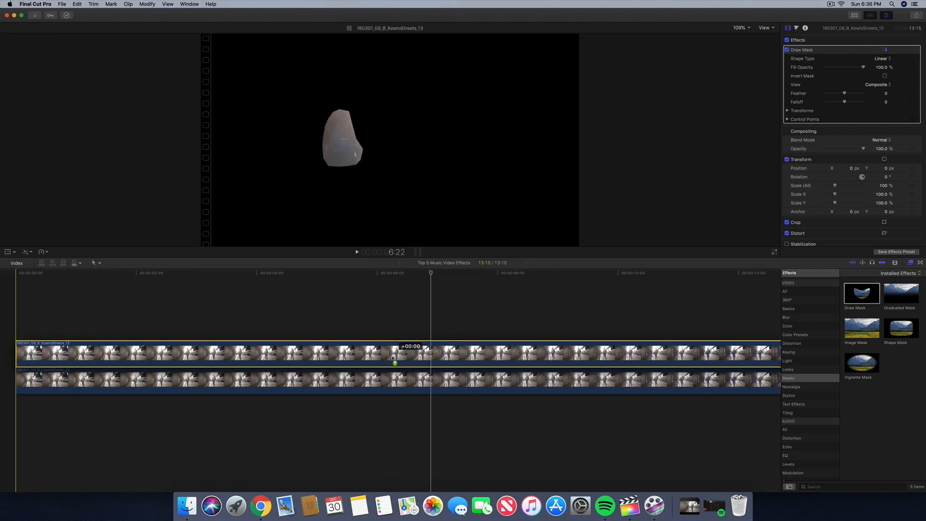
left_click(392, 380)
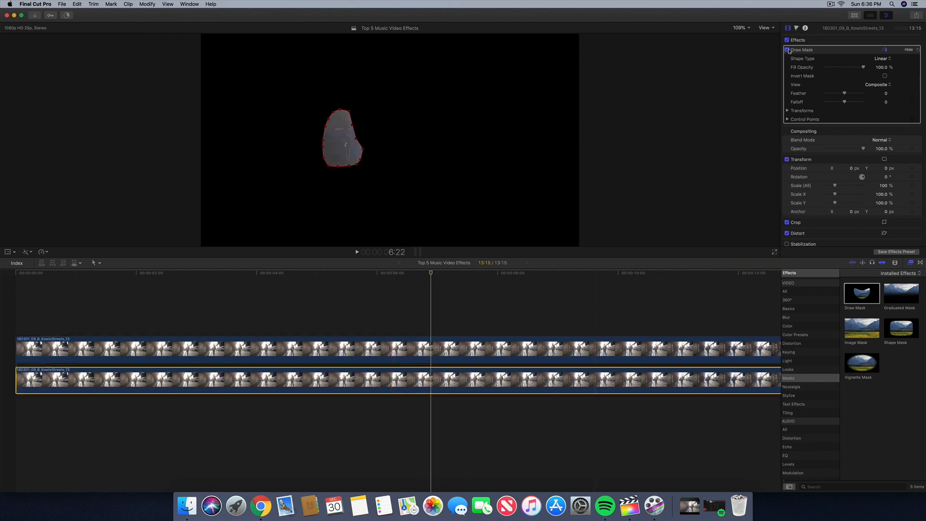
key("Delete")
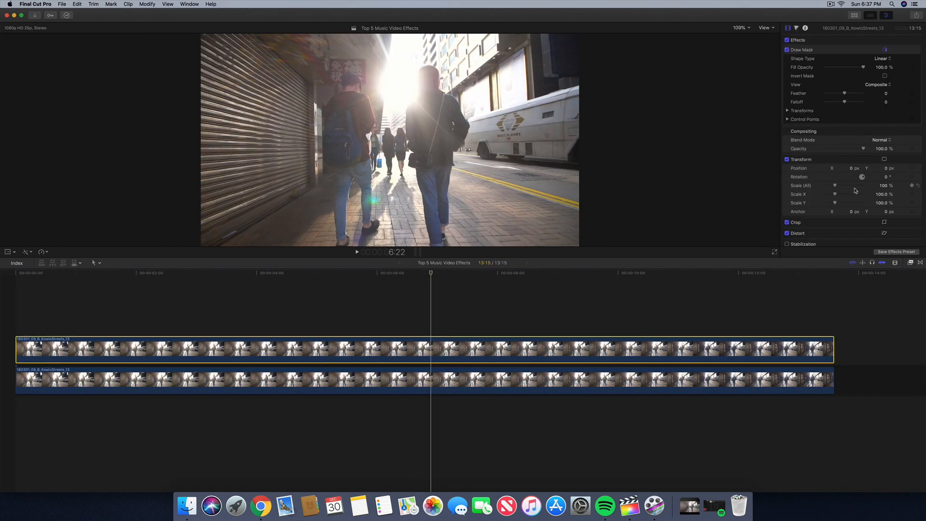
- Add a Scale keyframe at 100% on the upper masked street clip at 6:22
left_click(911, 185)
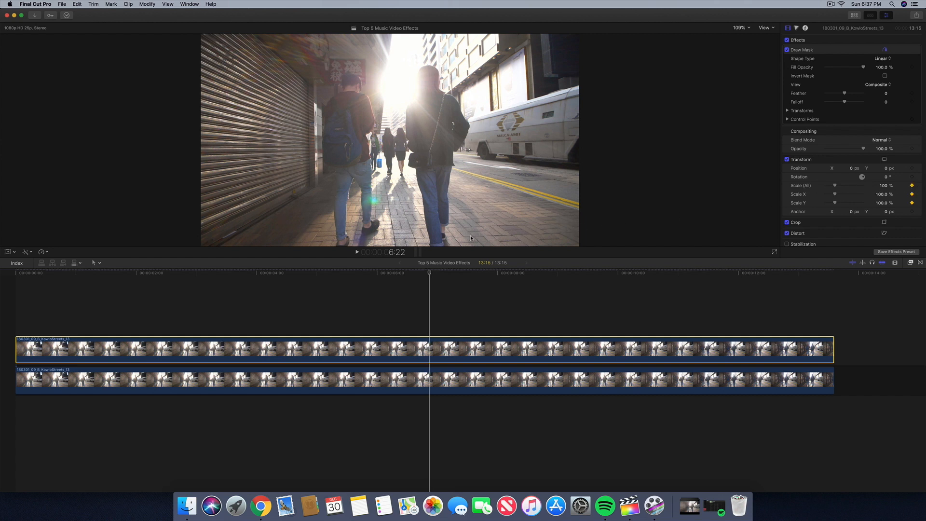
- Two frames on at 6:24, set the upper masked street clip's Scale to 120% and its Position X to 40 px
key("super+equal")
key("super+equal")
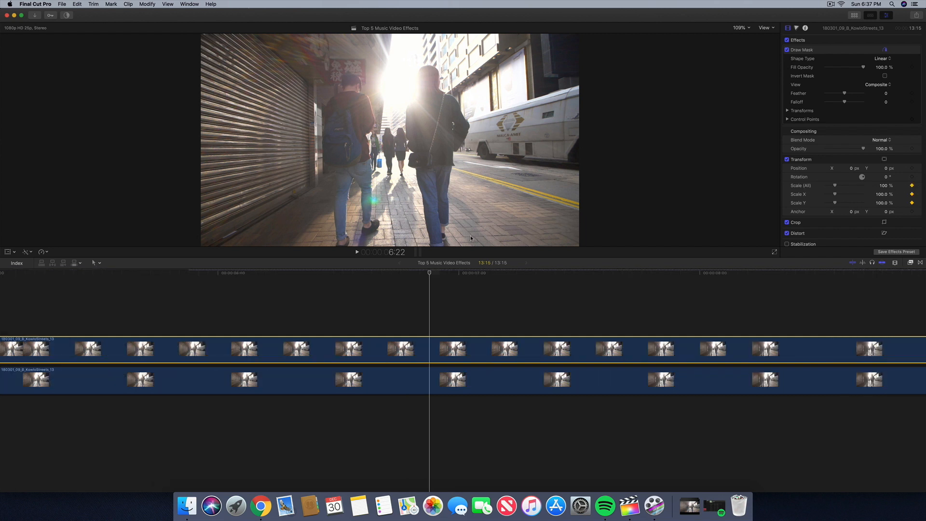
key("Right")
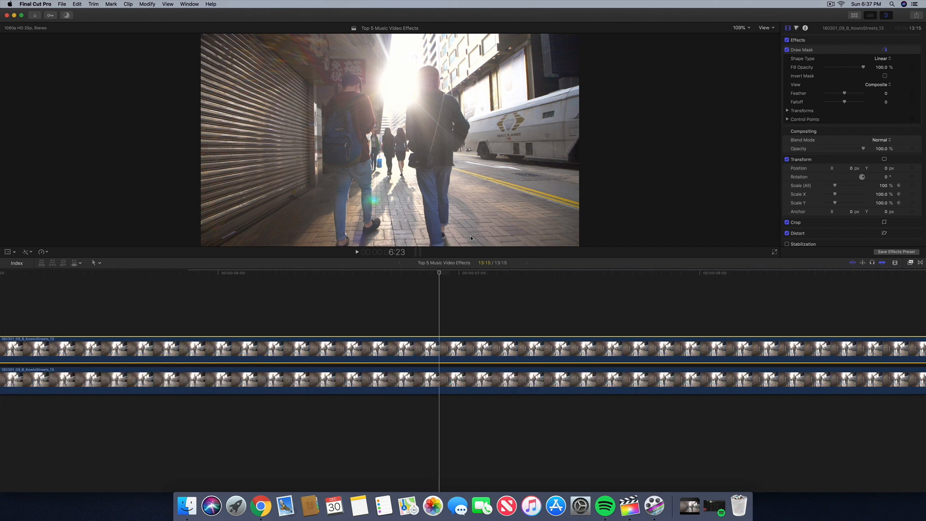
key("Right")
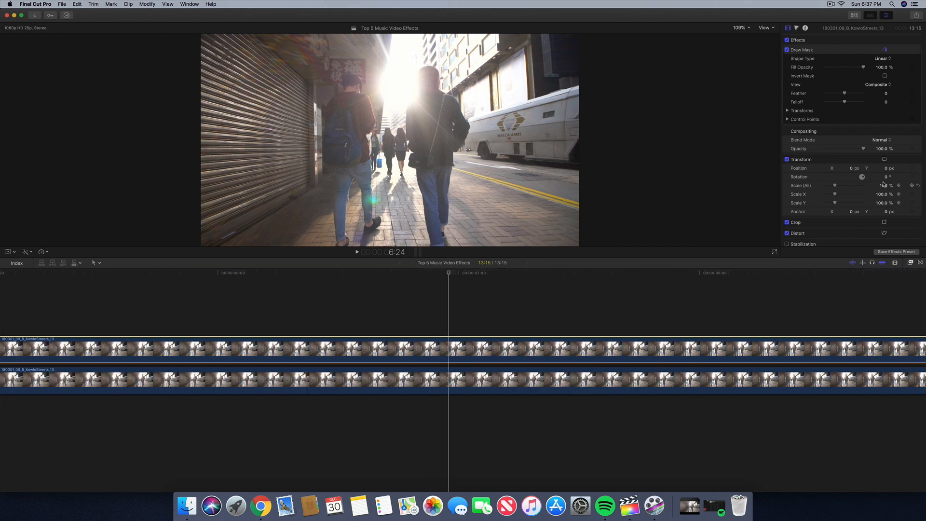
left_click_drag(883, 187, 853, 162)
- Two frames further at 7:01, keyframe the upper masked clip's Scale at 100% and set its Position X to 0 px
key("Right")
key("Right")
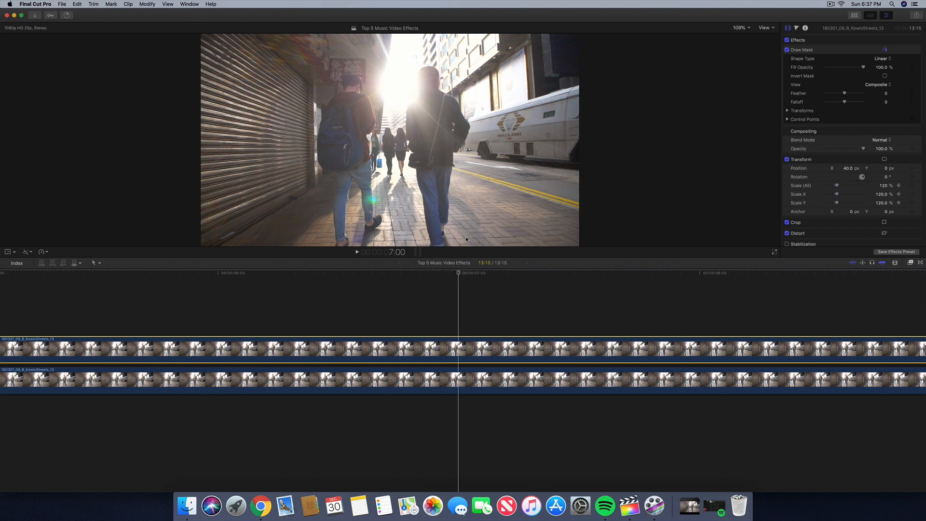
left_click(883, 185)
type("100")
key("Return")
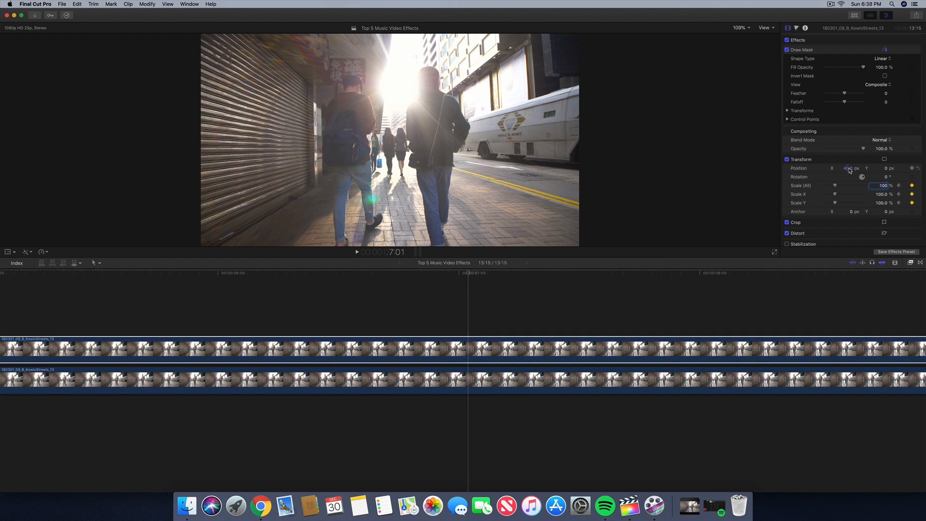
left_click(848, 168)
type("0")
key("Return")
- Play back the backpack scale effect from just before its first keyframe, and set the Draw Mask Falloff to -48.0
left_click_drag(468, 275, 417, 277)
key("space")
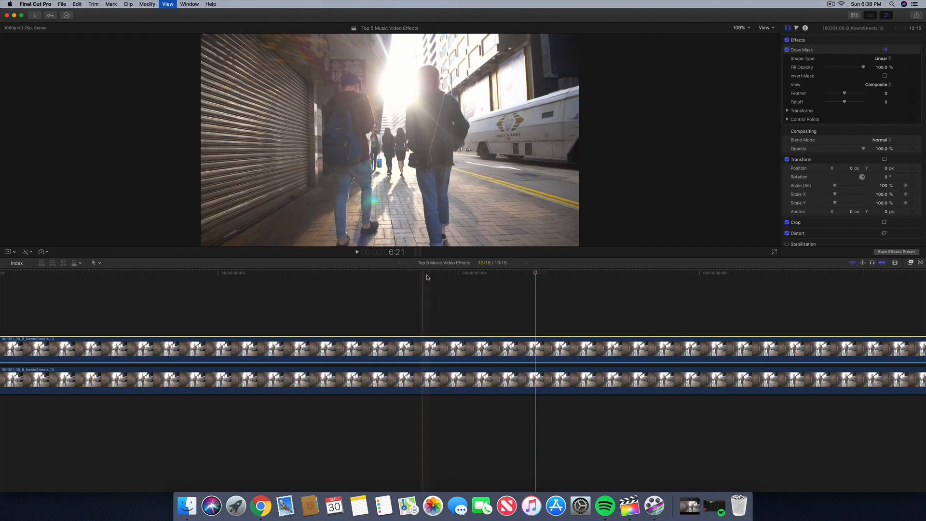
key("space")
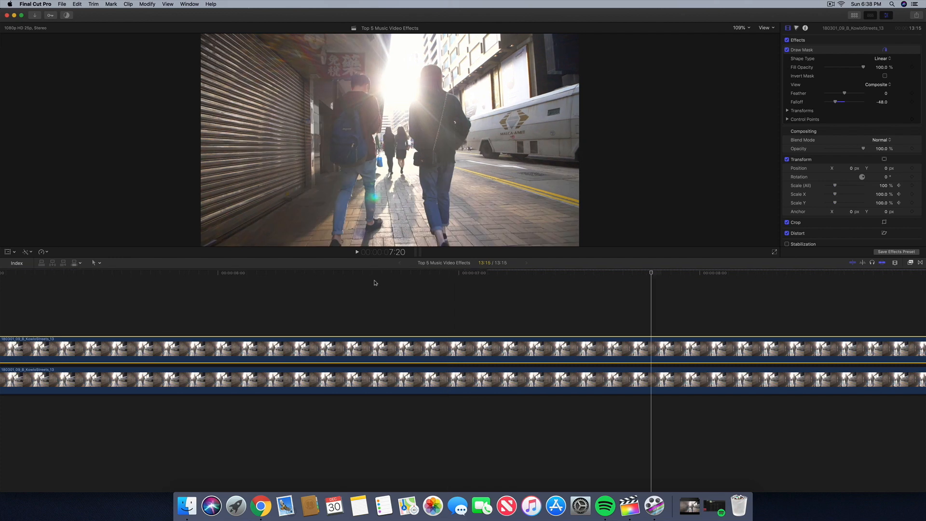
key("shift+z")
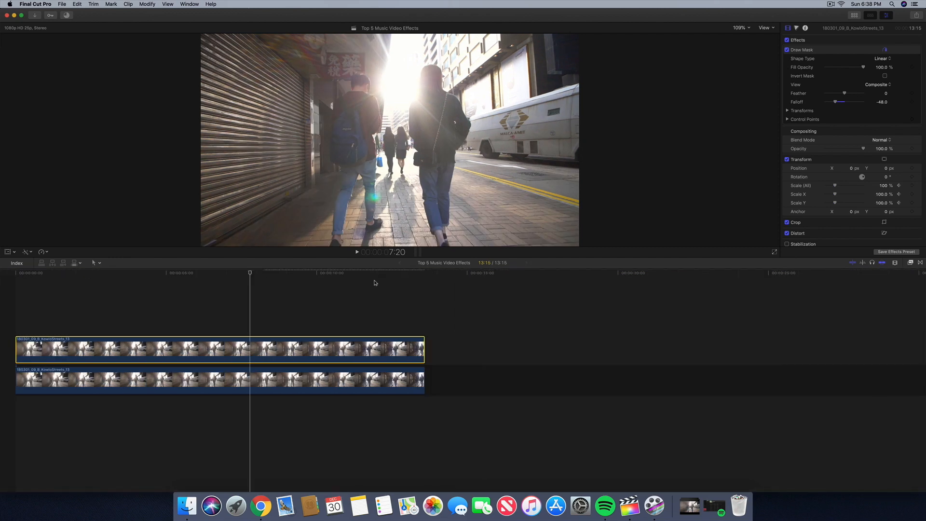
key("super+equal")
key("Left")
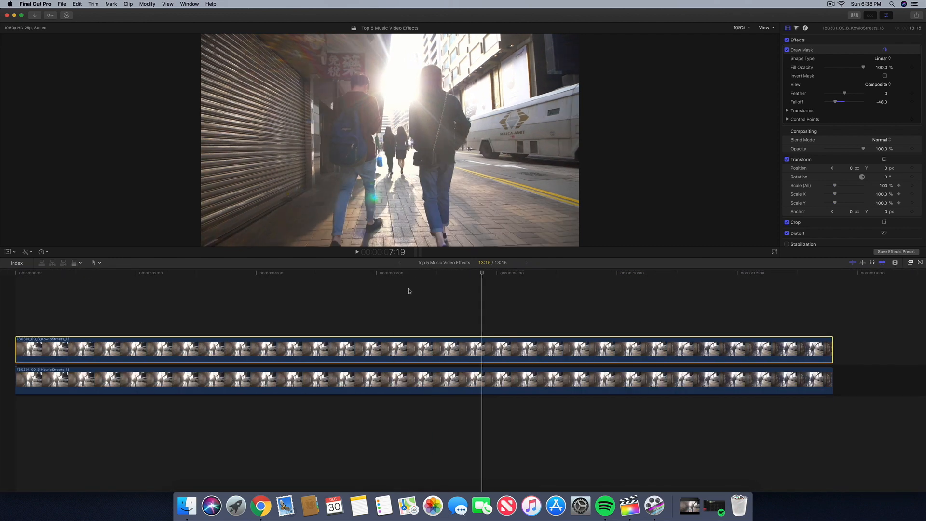